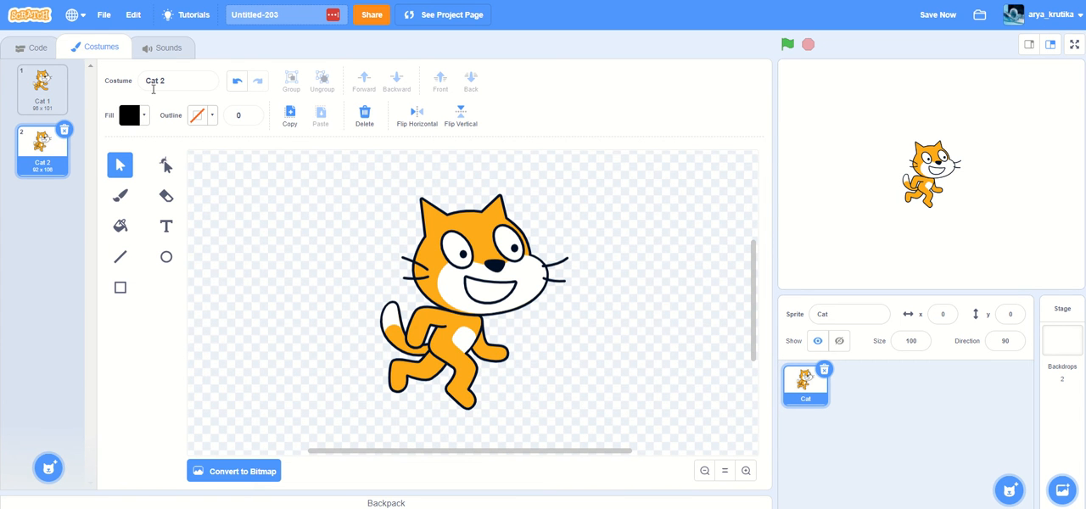
Rename the second cat costume as "Cat walk 2"
left_click(153, 83)
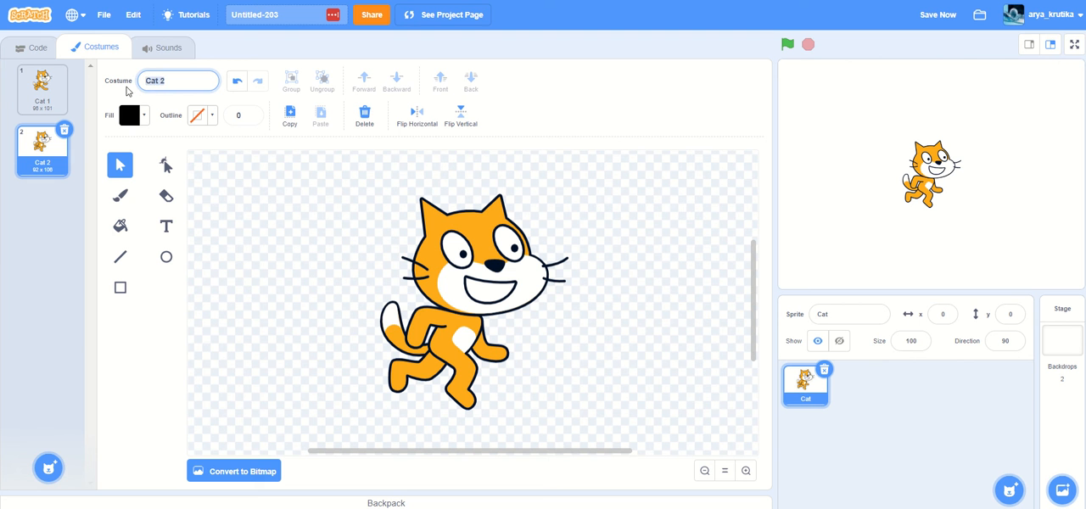
key("BackSpace")
type("Cat walk 1")
left_click(266, 280)
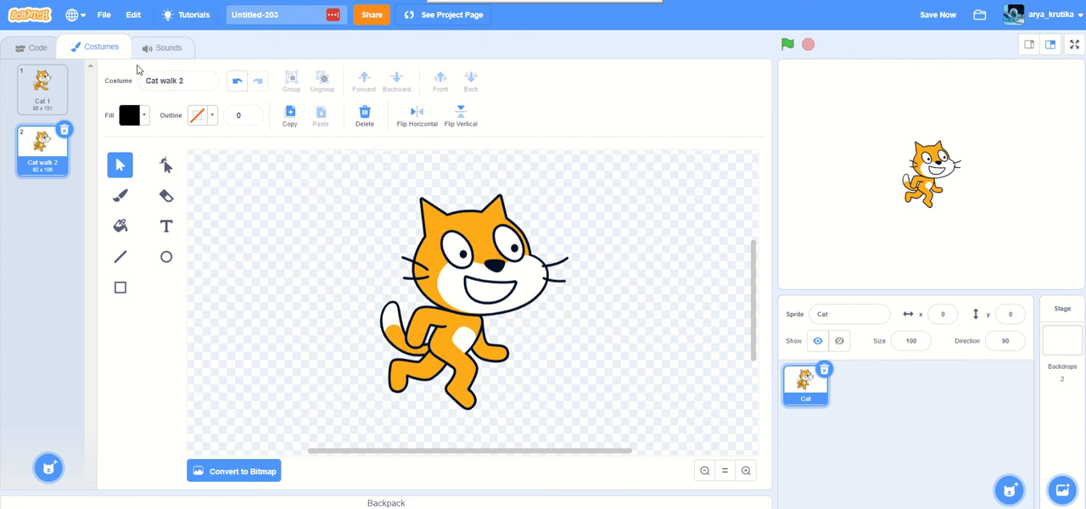
Rename the first cat costume as "Cat walk 1"
left_click(20, 100)
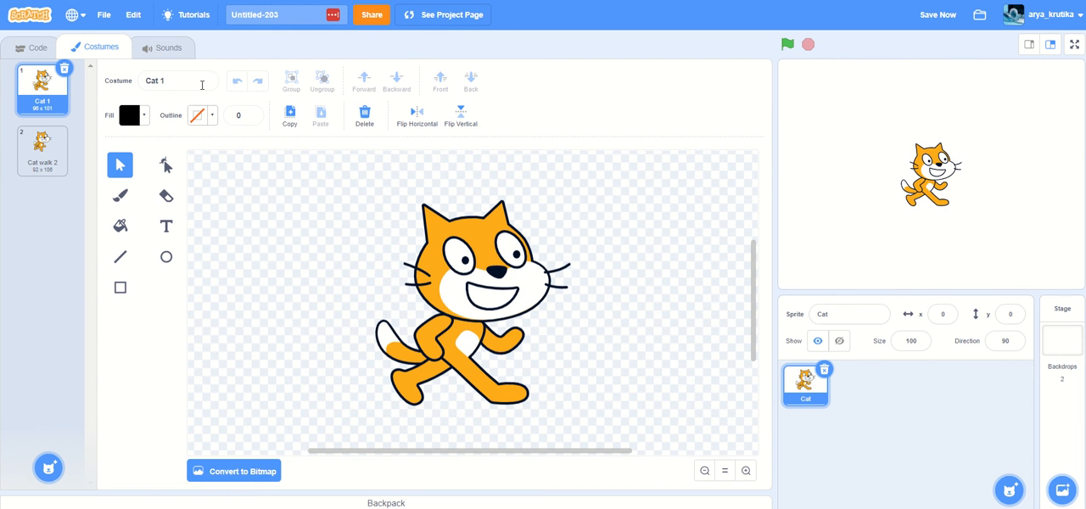
left_click(140, 82)
type("Cat walk 1")
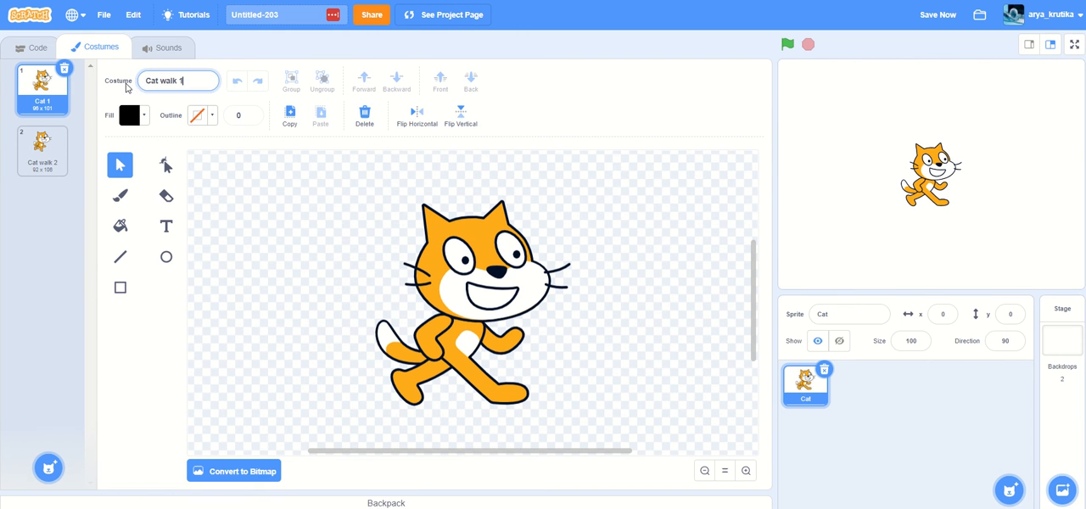
left_click(49, 252)
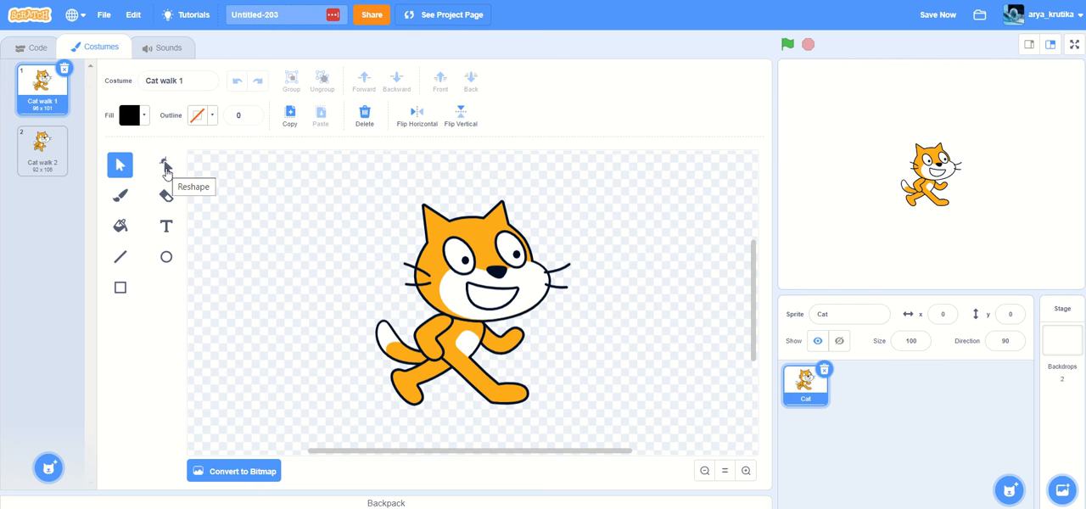
Enlarge the cat's head in the Cat walk 1 costume to about 1.6 times its size and reposition it on top of the body
left_click(496, 227)
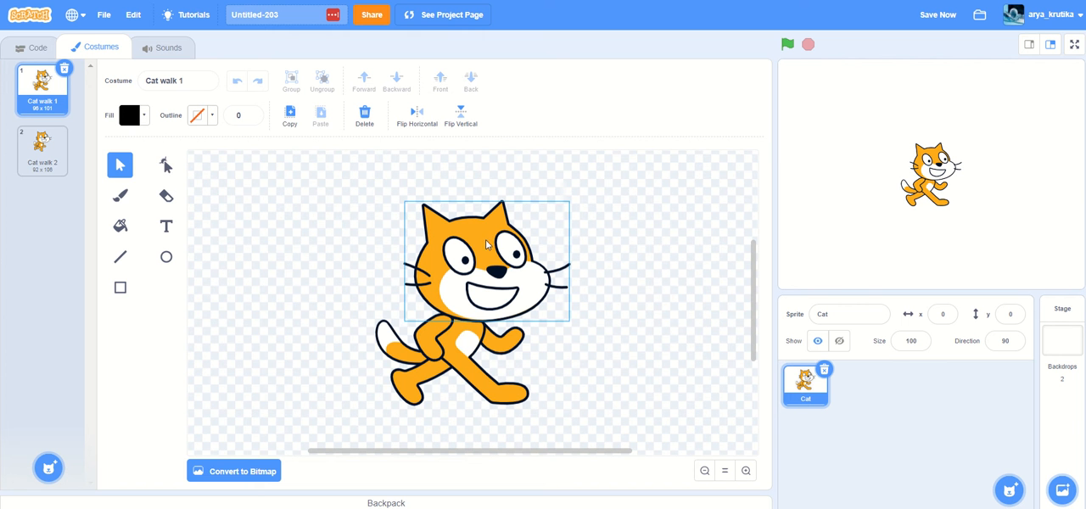
left_click(484, 244)
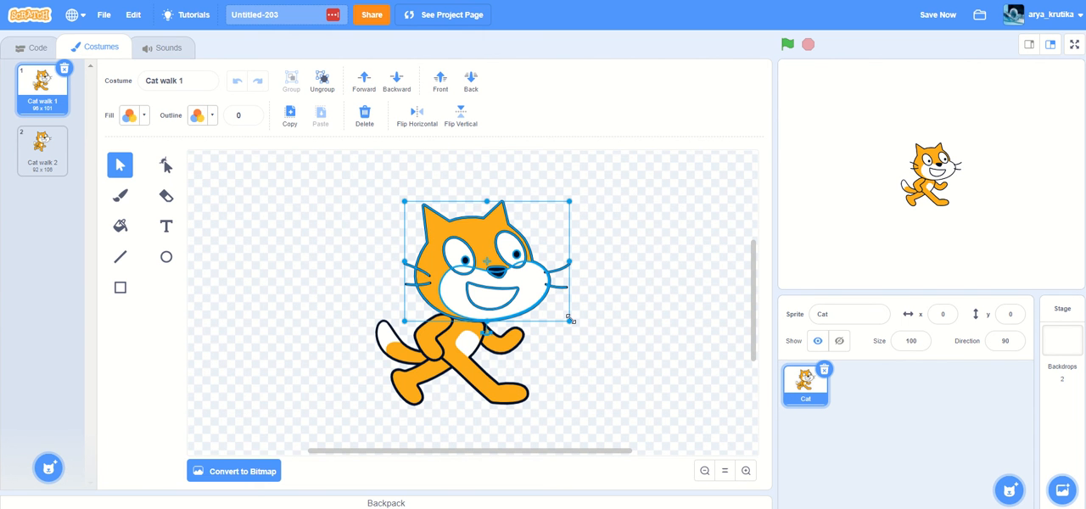
left_click_drag(569, 323, 675, 392)
left_click_drag(521, 278, 465, 207)
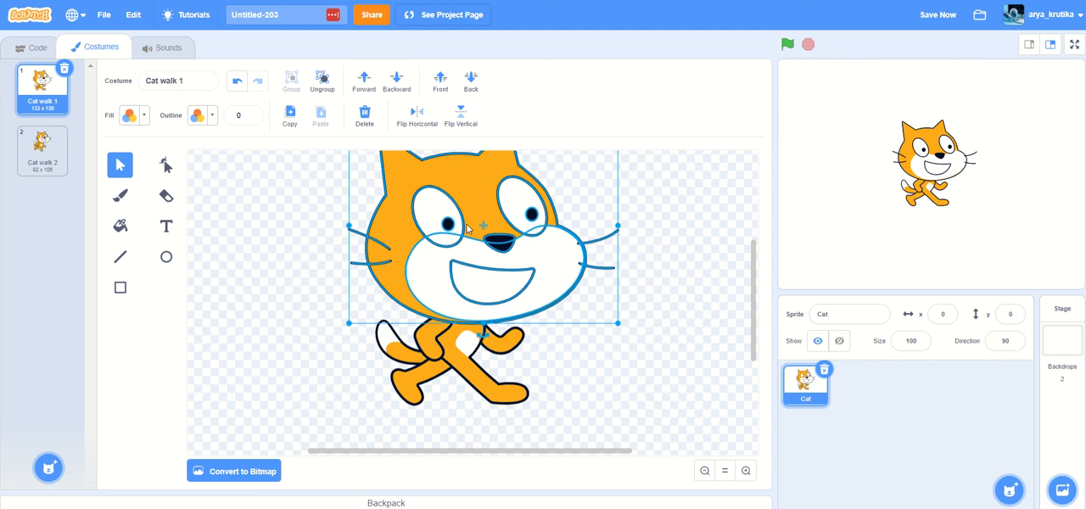
left_click(642, 258)
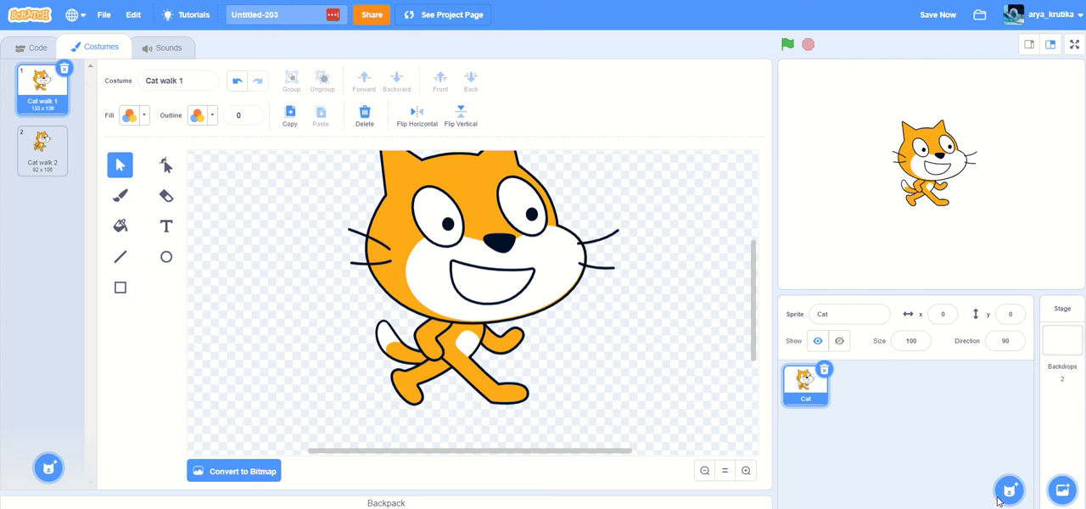
Add the Abby-b costume from the costume library to the Cat sprite
mouse_move(1009, 490)
mouse_move(58, 468)
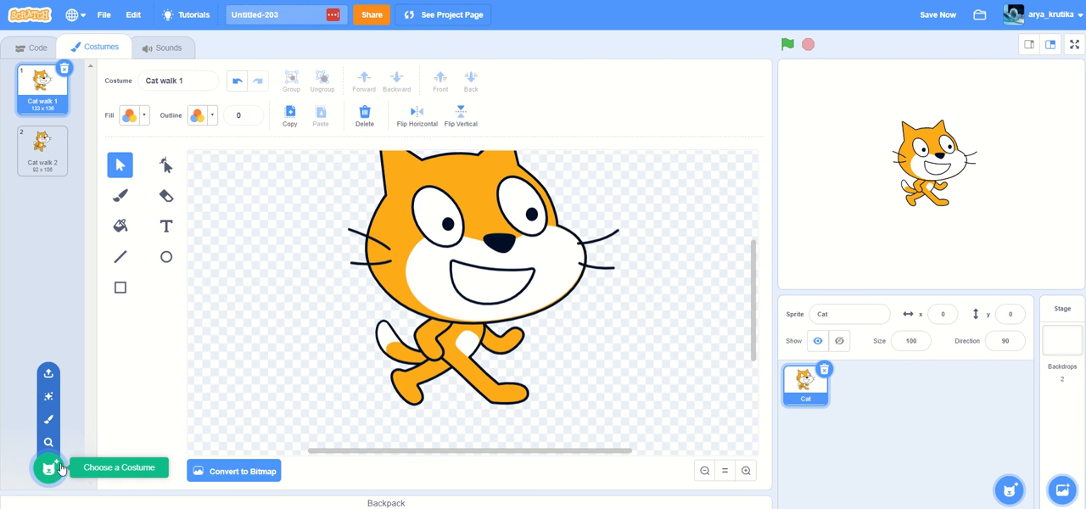
left_click(51, 469)
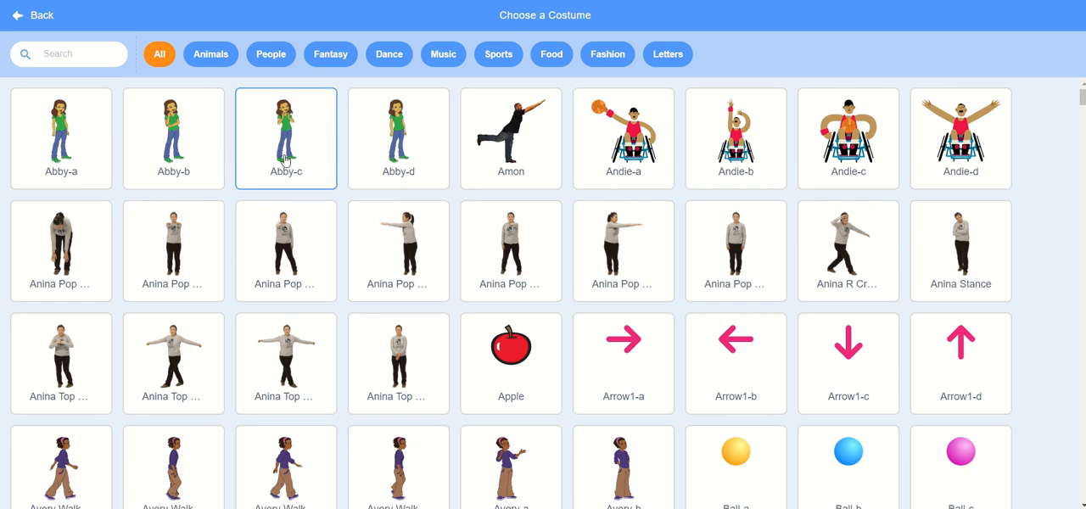
left_click(174, 140)
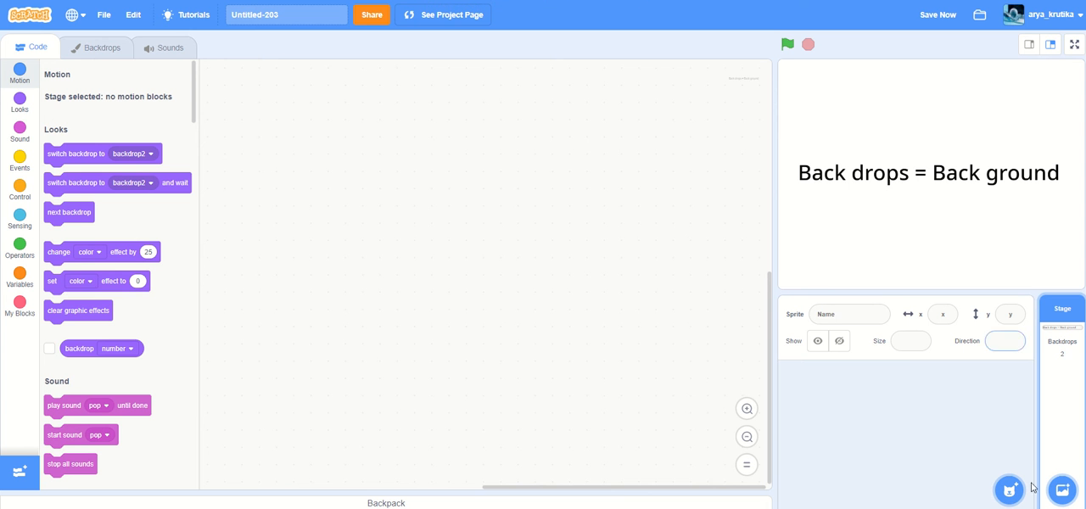
Open the backdrop library and look through each category from Fantasy to Patterns before returning to the full list
mouse_move(1009, 491)
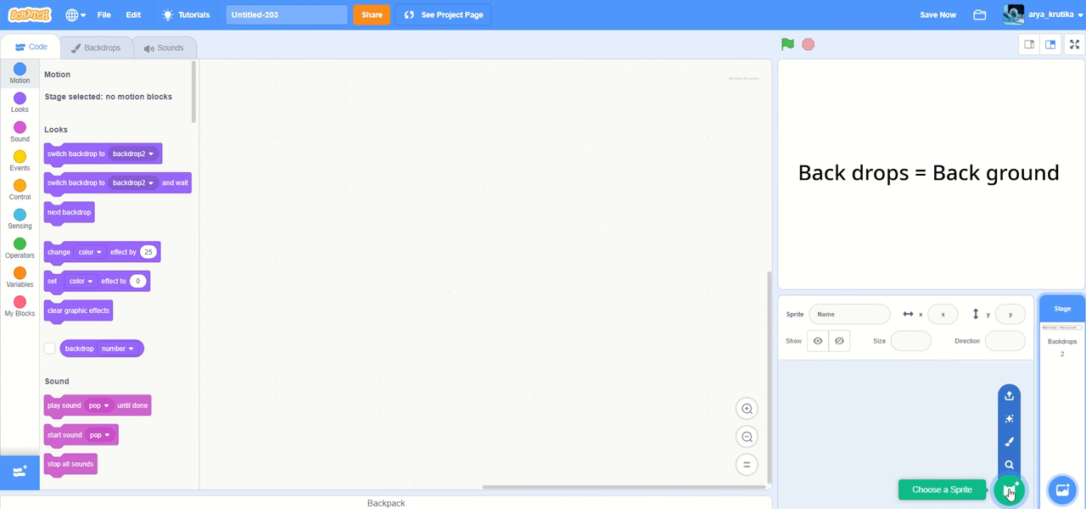
mouse_move(1064, 491)
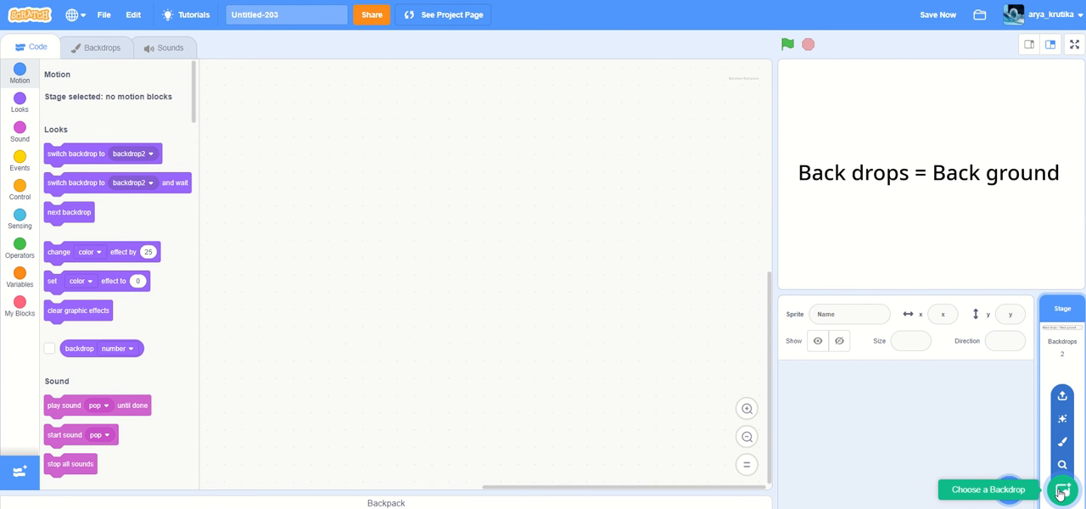
left_click(1061, 493)
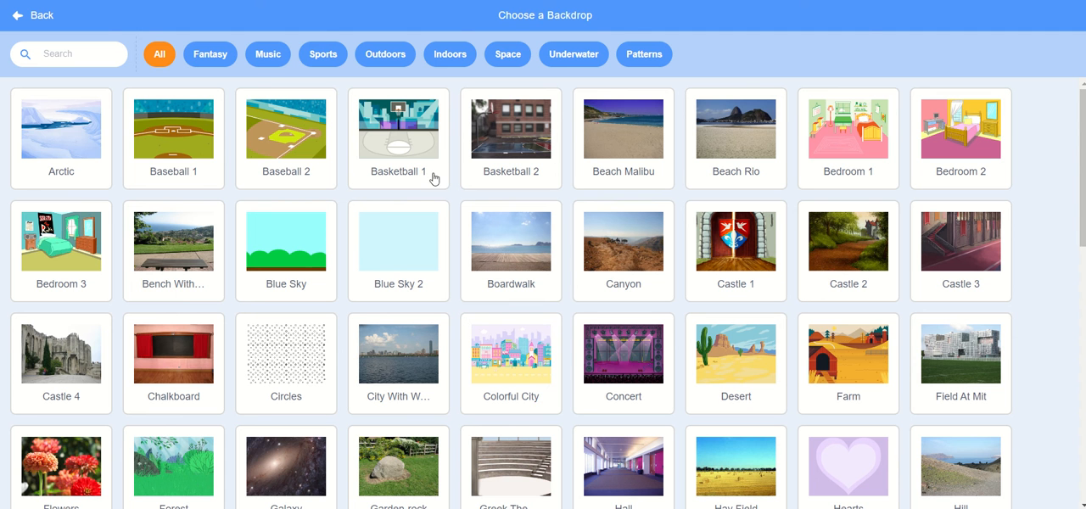
left_click(203, 56)
left_click(253, 60)
left_click(340, 54)
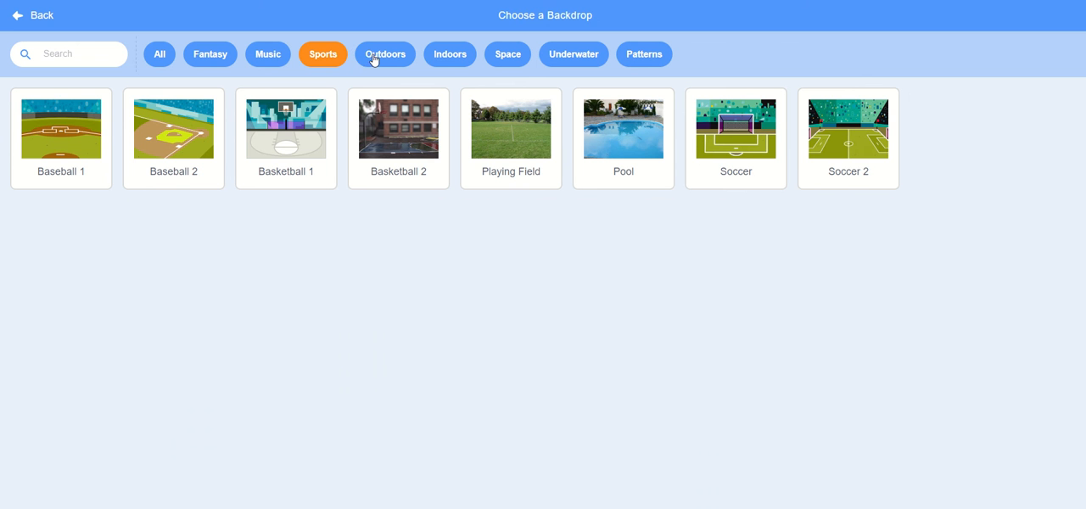
left_click(390, 57)
left_click(446, 53)
left_click(502, 55)
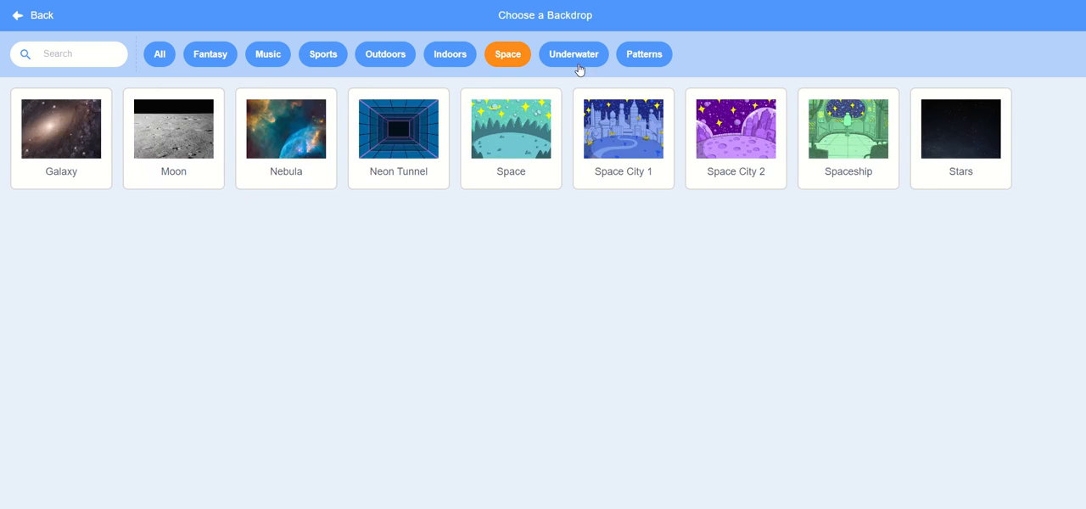
left_click(582, 61)
left_click(649, 66)
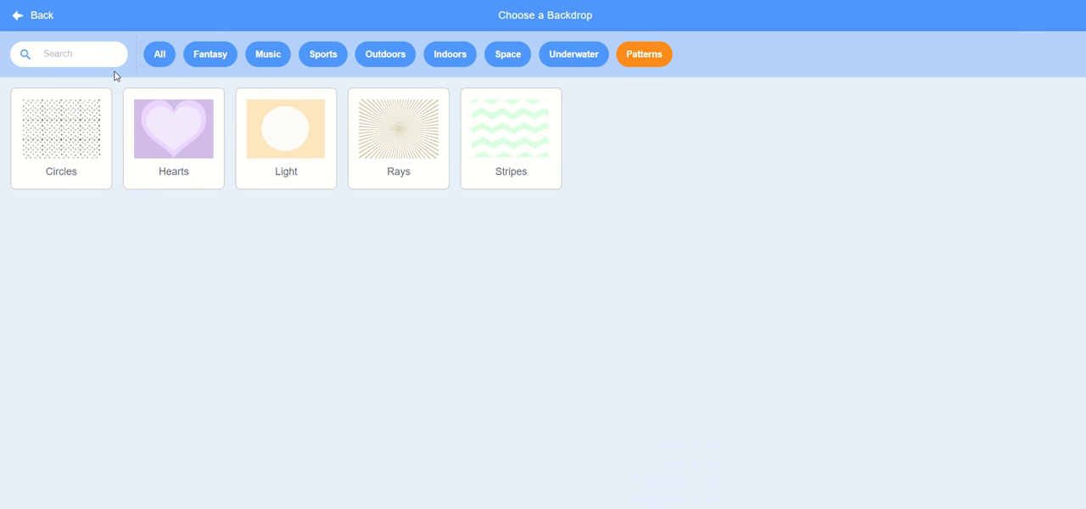
left_click(160, 54)
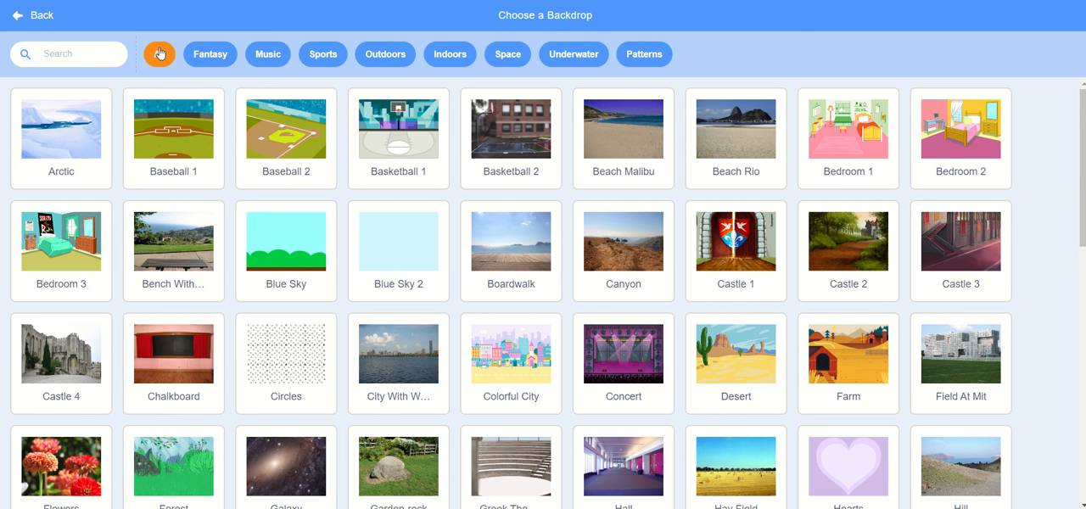
Add the Arctic backdrop from the library to the stage and view it in the backdrop editor
left_click(89, 54)
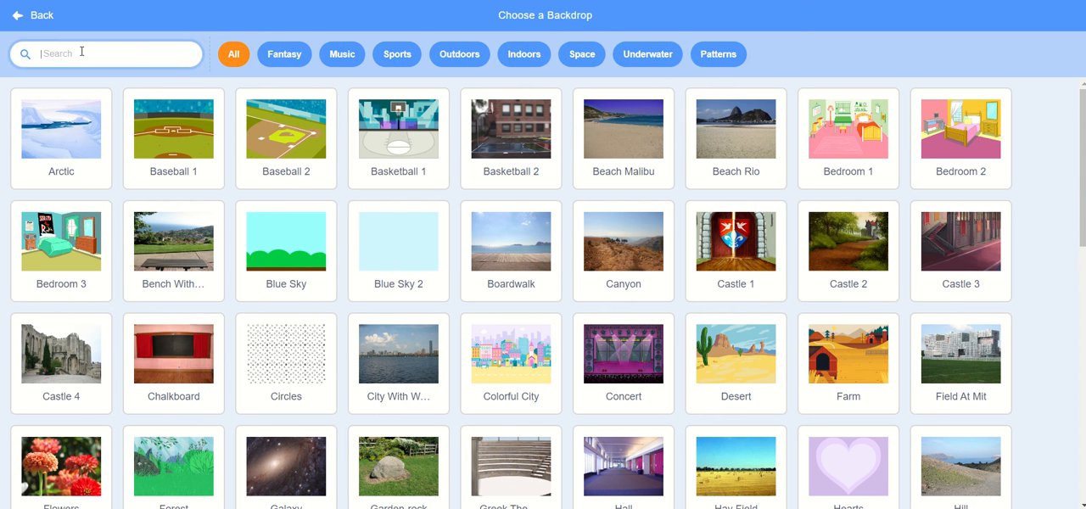
left_click(797, 54)
scroll(553, 289, "down", 3)
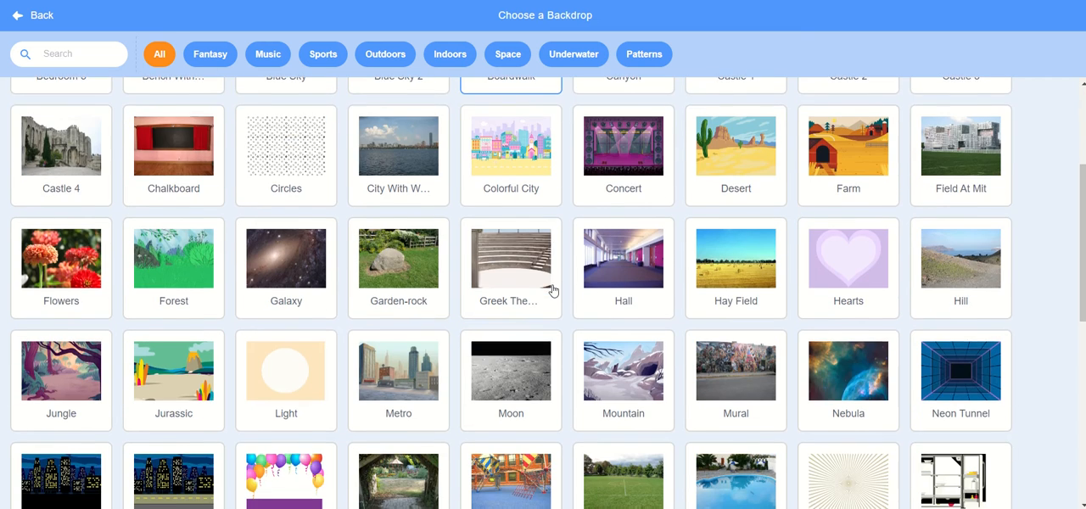
scroll(552, 289, "up", 3)
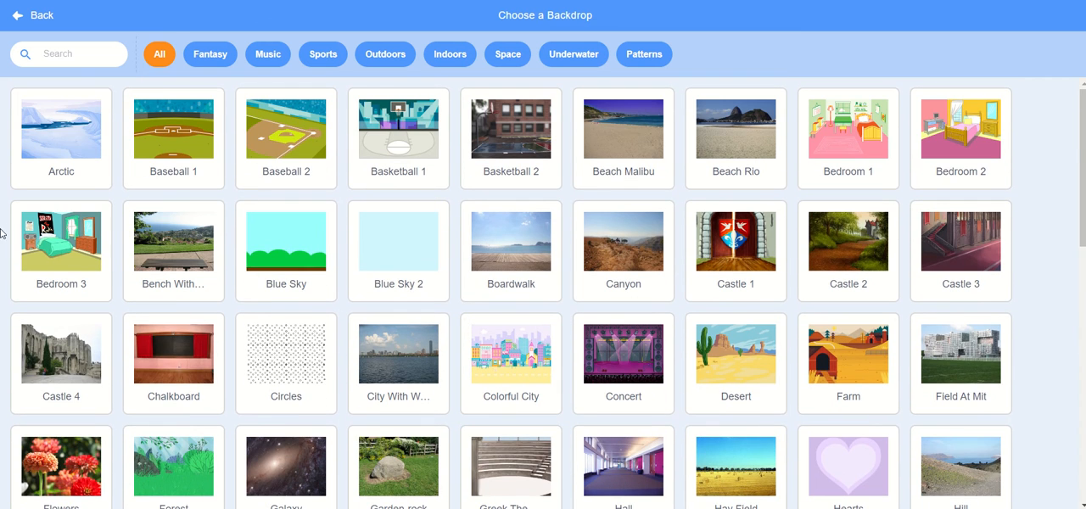
left_click(90, 134)
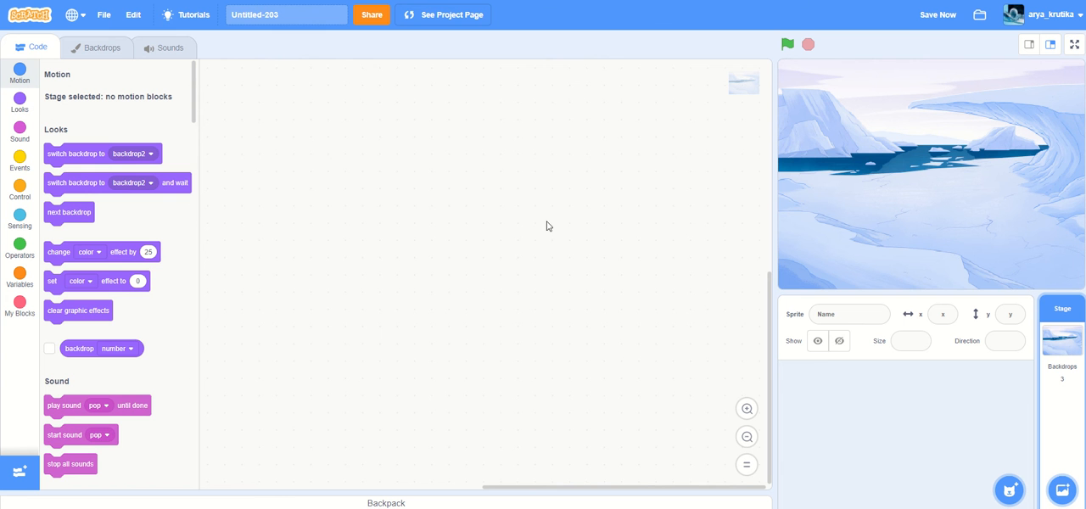
left_click(105, 54)
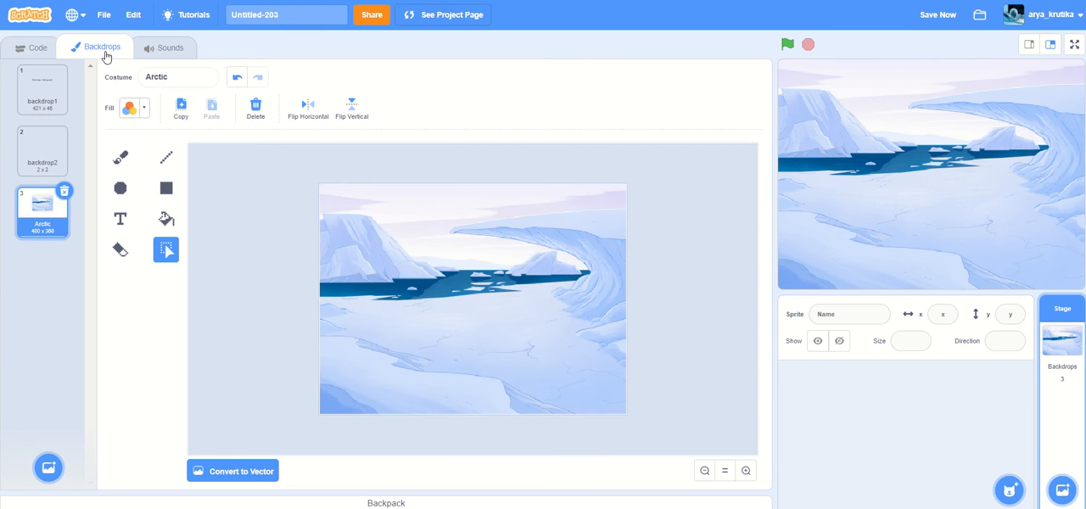
left_click(25, 49)
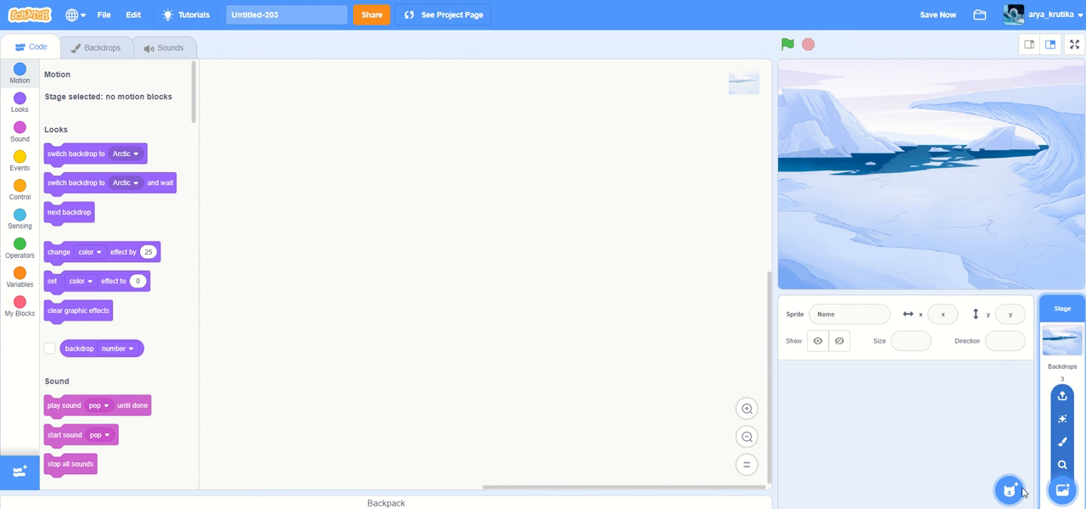
Paint a new backdrop with a large freehand purple loop around its centre, using the brush at size 10
mouse_move(1010, 490)
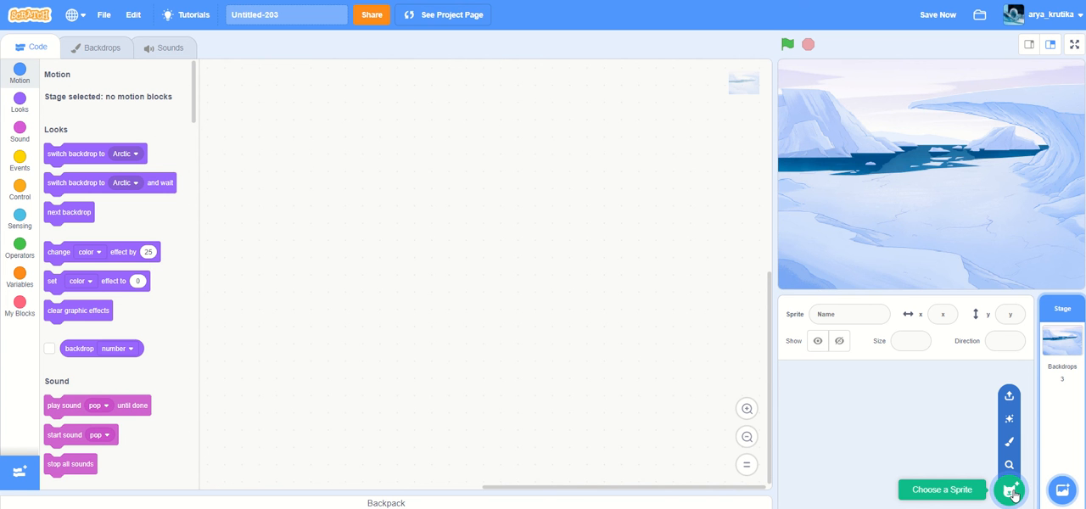
mouse_move(1059, 492)
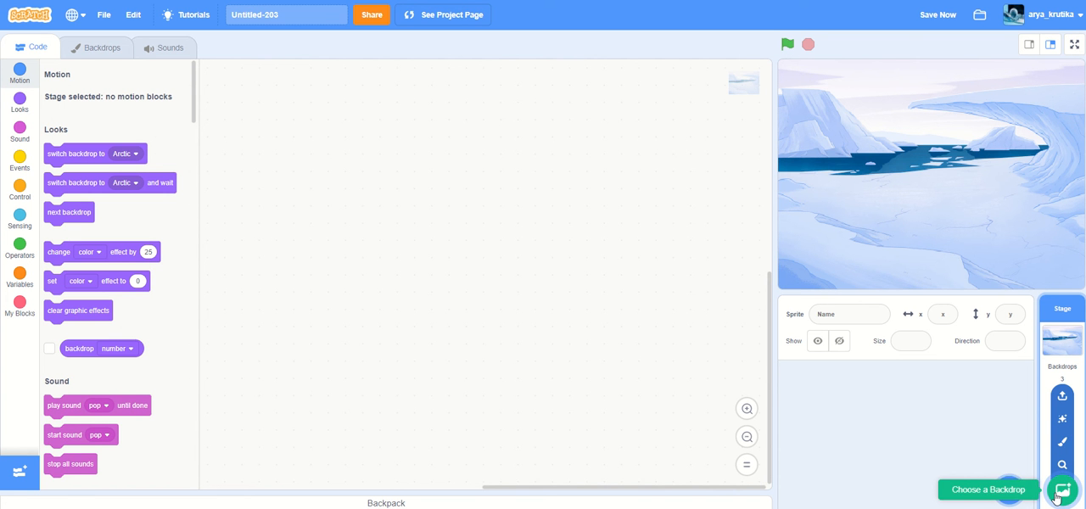
left_click(1061, 443)
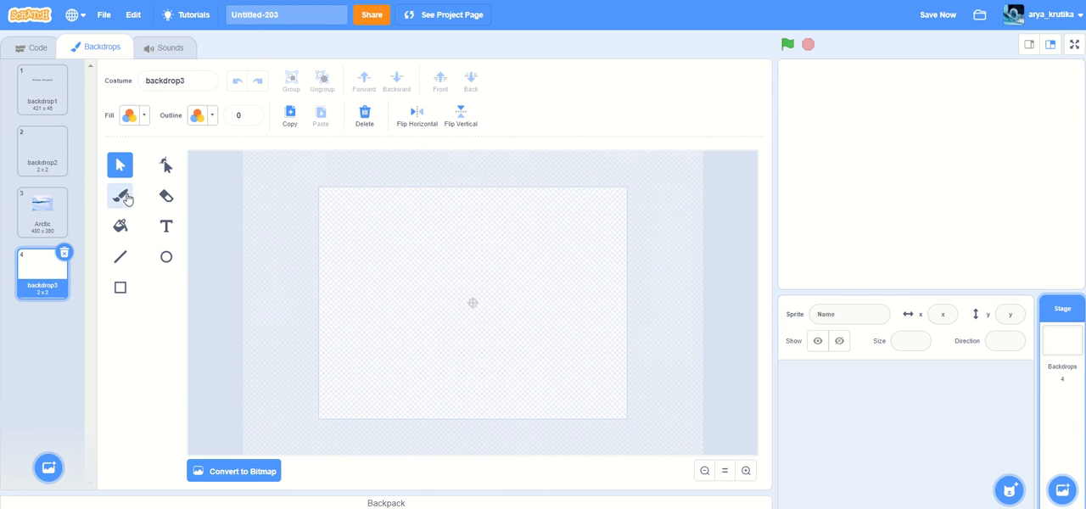
left_click(119, 196)
mouse_move(458, 223)
left_mouse_down()
mouse_move(396, 274)
mouse_move(388, 376)
mouse_move(486, 387)
mouse_move(543, 248)
mouse_move(454, 226)
left_mouse_up()
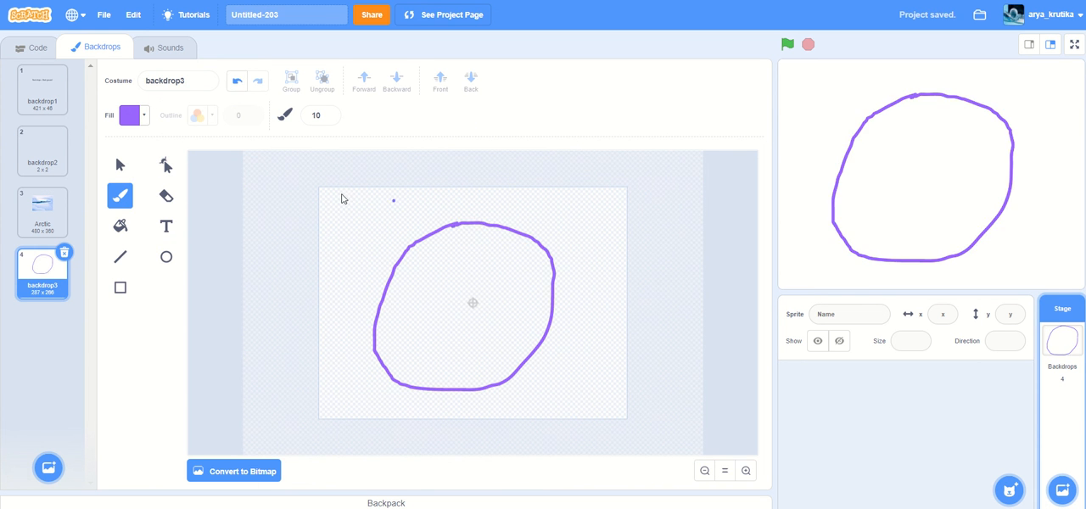
left_click(32, 48)
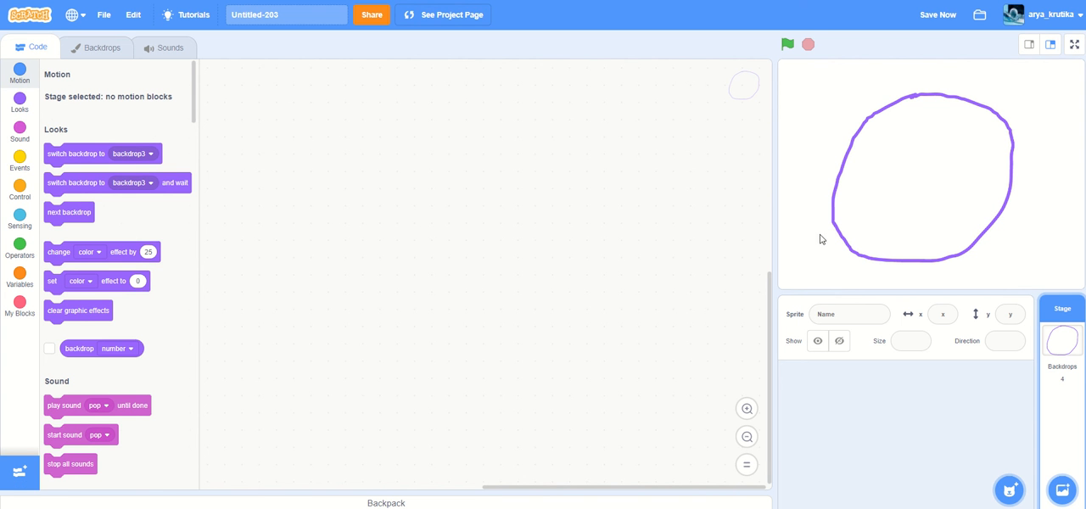
Add two random backdrops to the stage with the Surprise option
mouse_move(1062, 490)
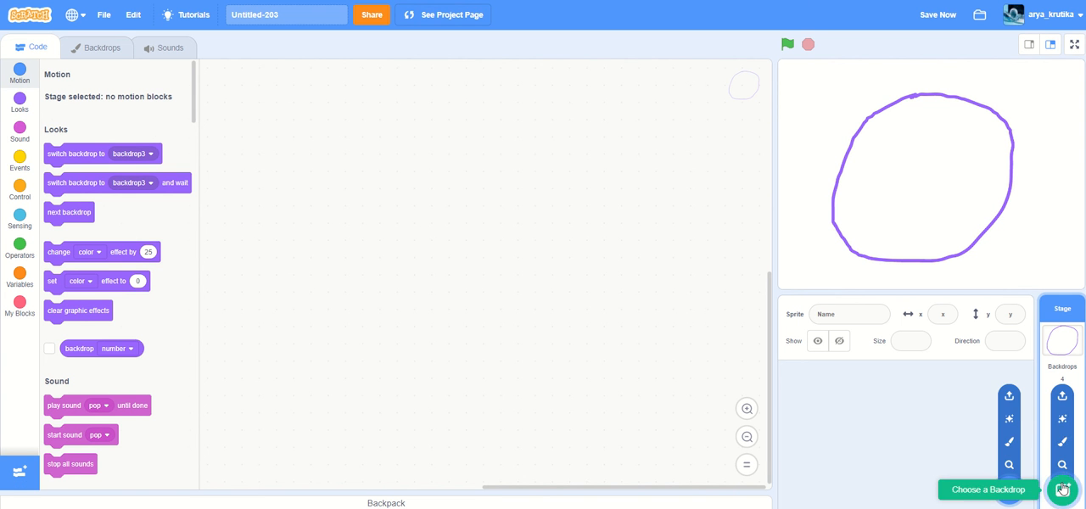
left_click(1063, 428)
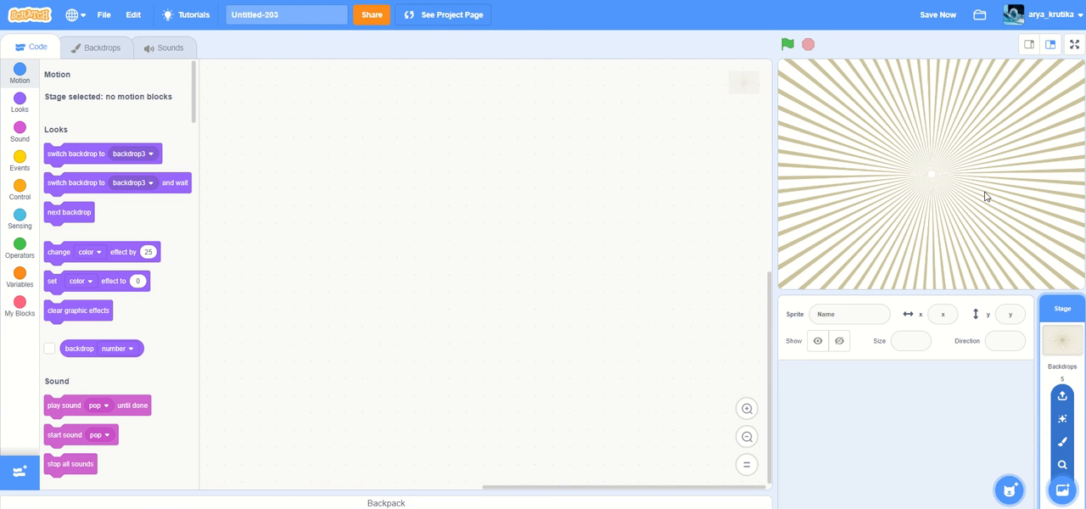
left_click(1062, 420)
mouse_move(1072, 499)
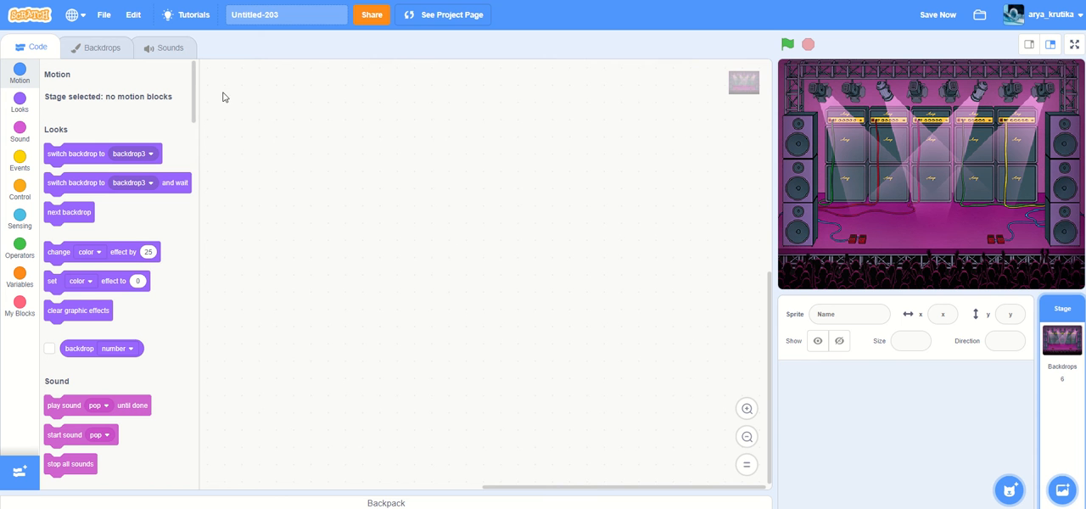
Delete backdrop1, backdrop2, backdrop3, Rays and Concert from the stage, keeping only the Arctic backdrop
left_click(102, 48)
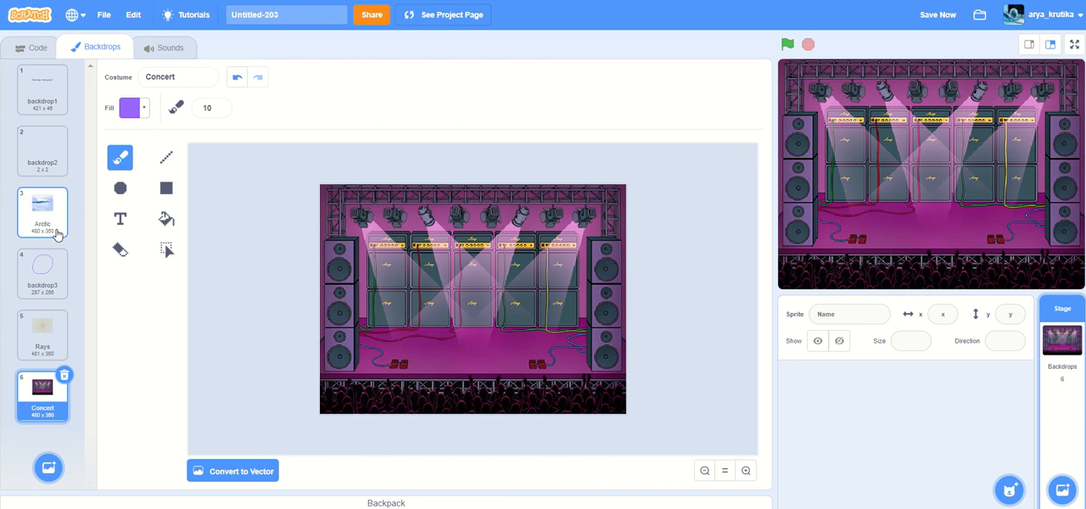
left_click(54, 97)
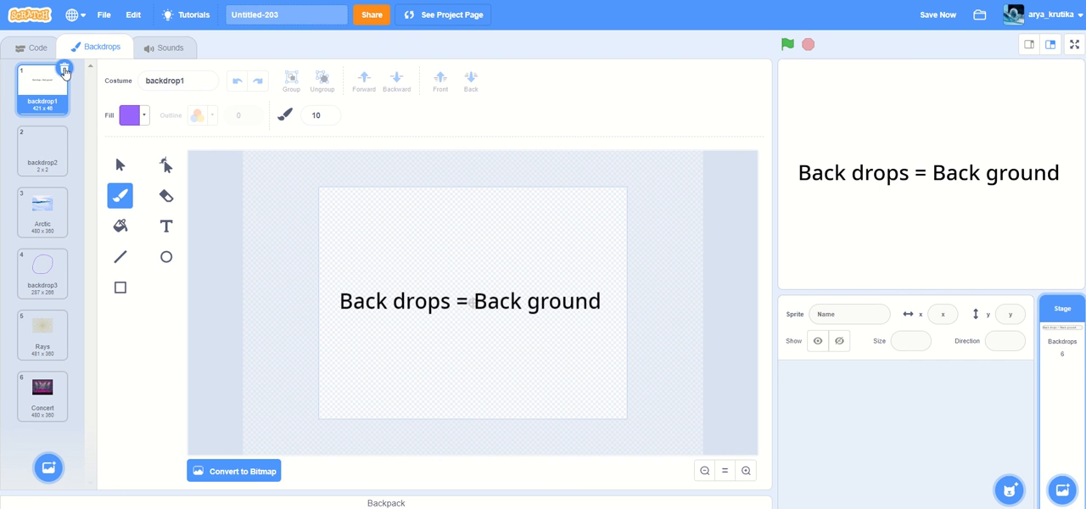
left_click(64, 69)
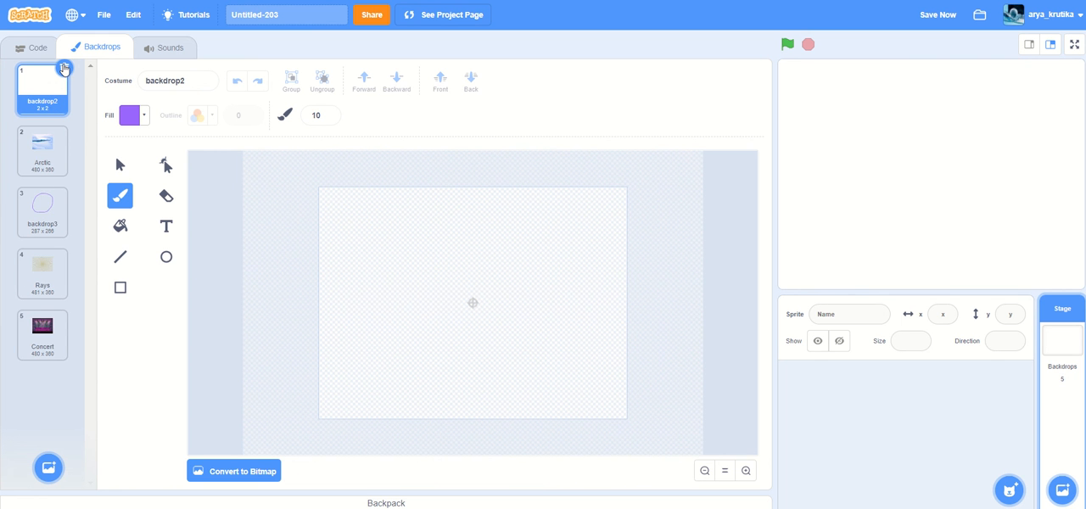
left_click(64, 68)
left_click(46, 151)
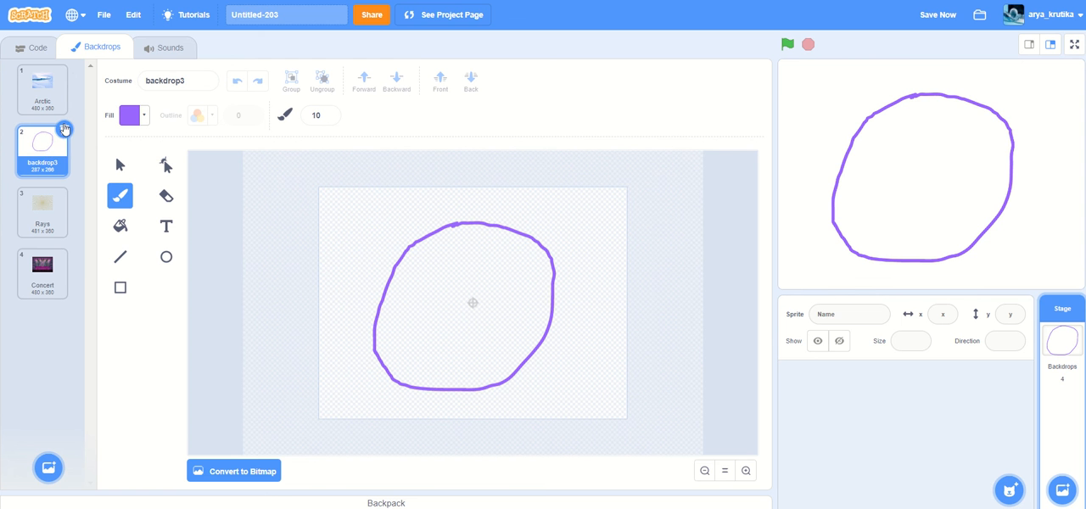
left_click(65, 129)
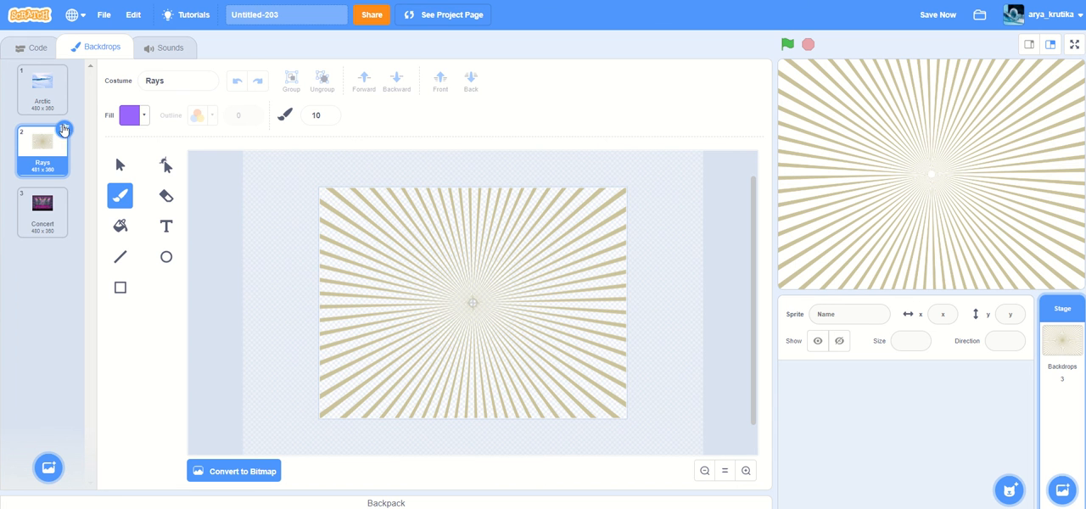
left_click(64, 129)
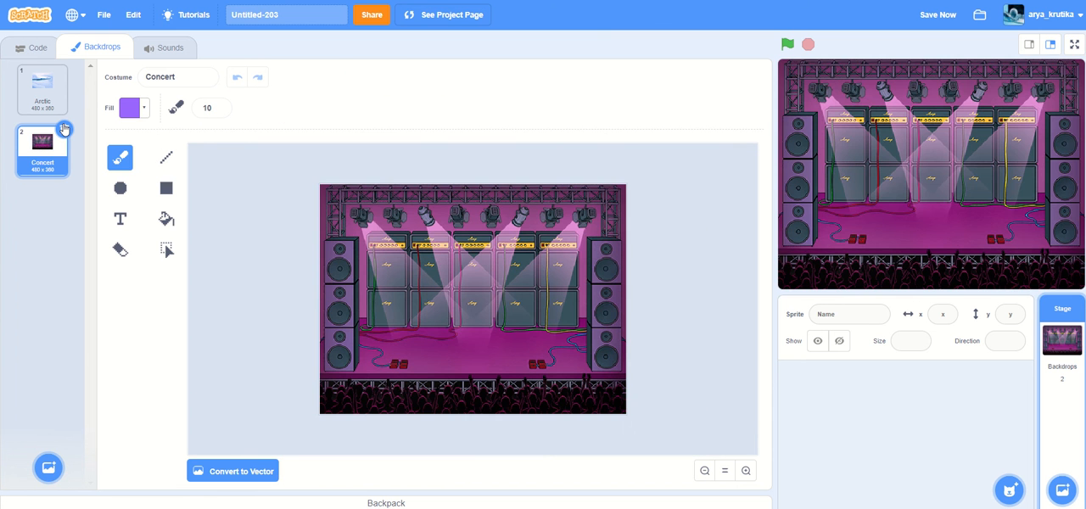
left_click(64, 129)
View the stage's code area, return to the backdrop editor and convert the Arctic backdrop to vector
left_click(31, 49)
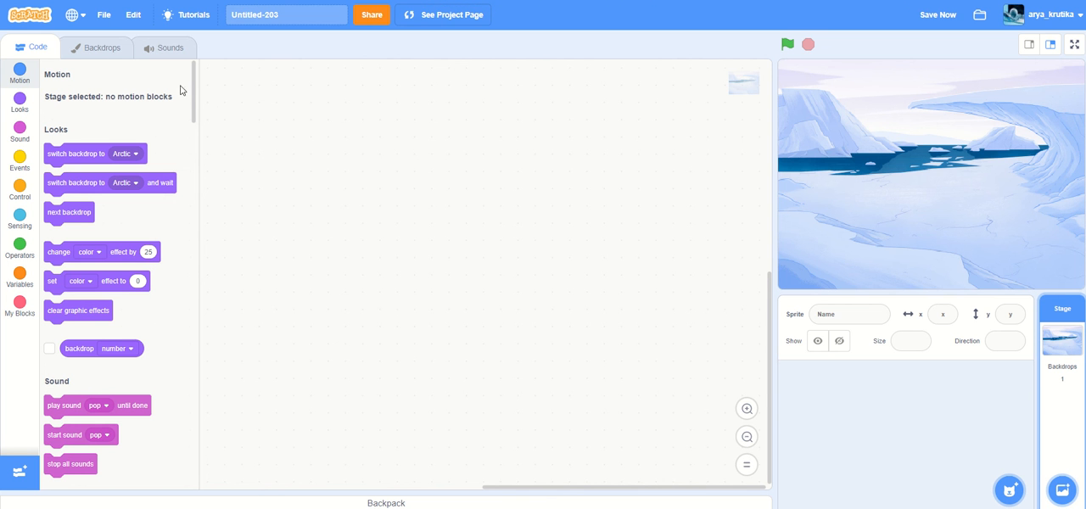
left_click(95, 50)
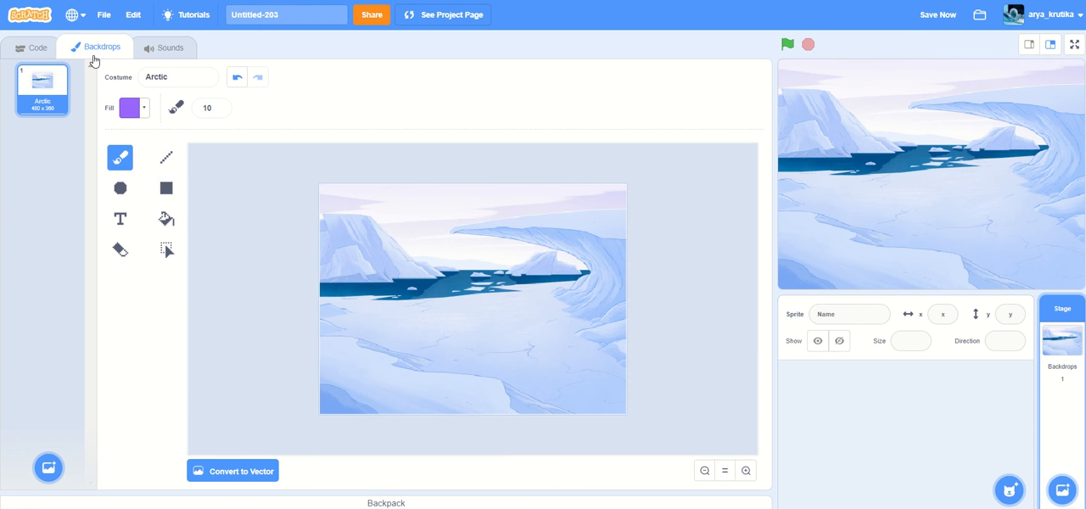
left_click(257, 472)
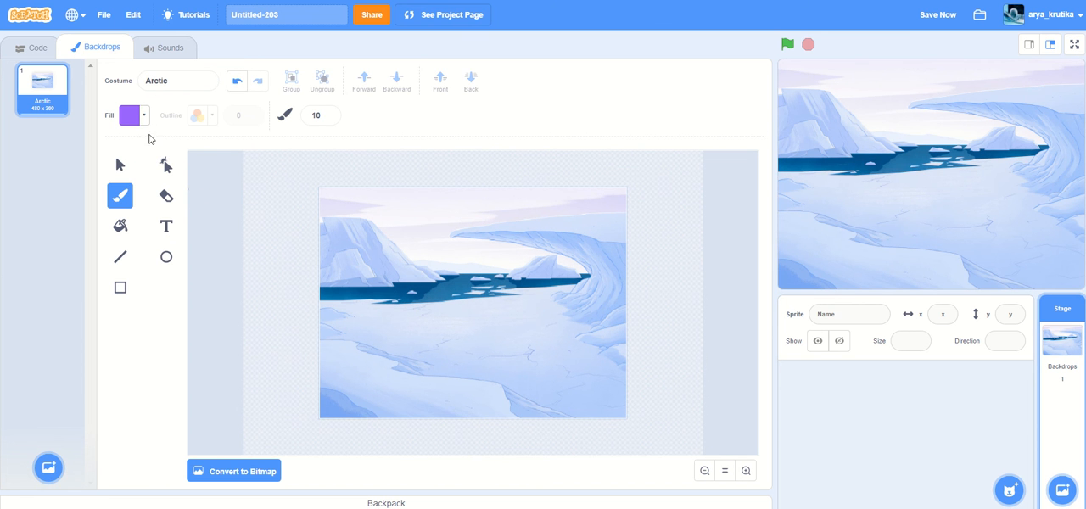
Flip the Arctic backdrop horizontally and vertically, and undo both flips
left_click(120, 166)
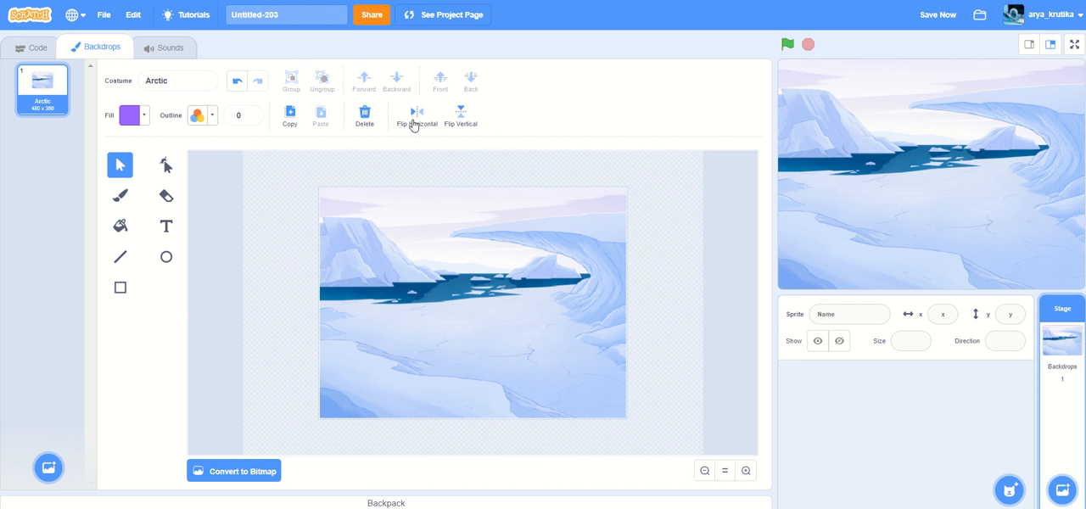
left_click(413, 125)
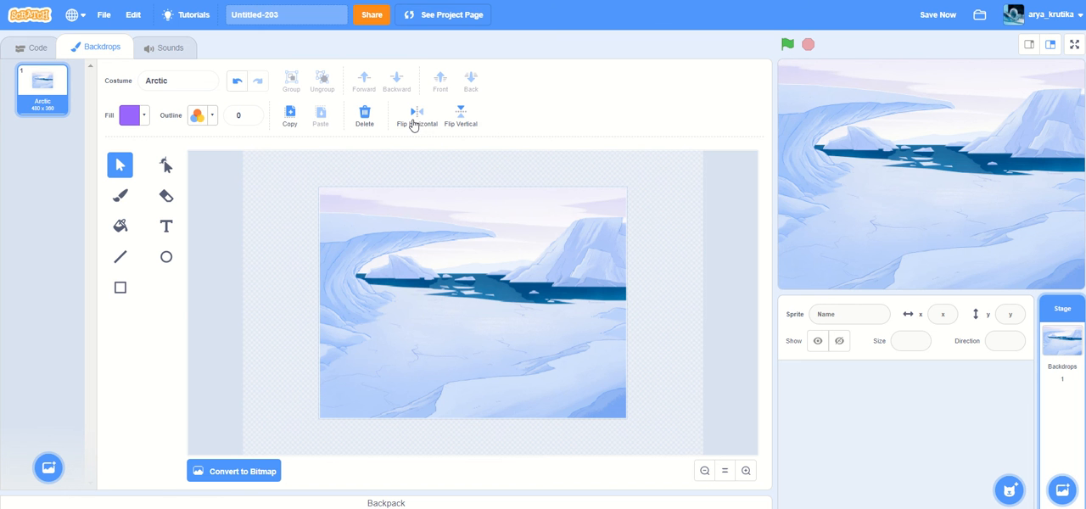
left_click(471, 125)
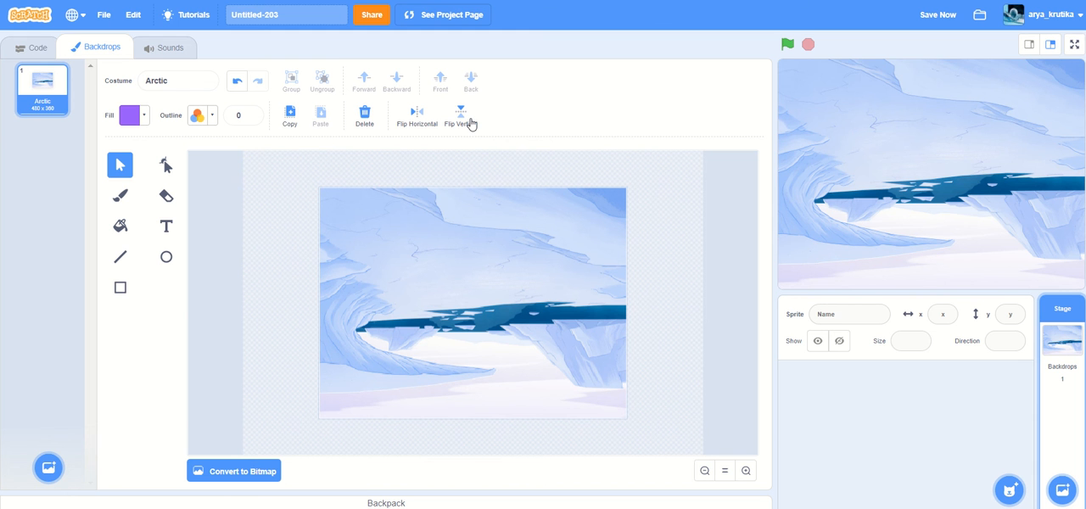
left_click(237, 84)
left_click(236, 84)
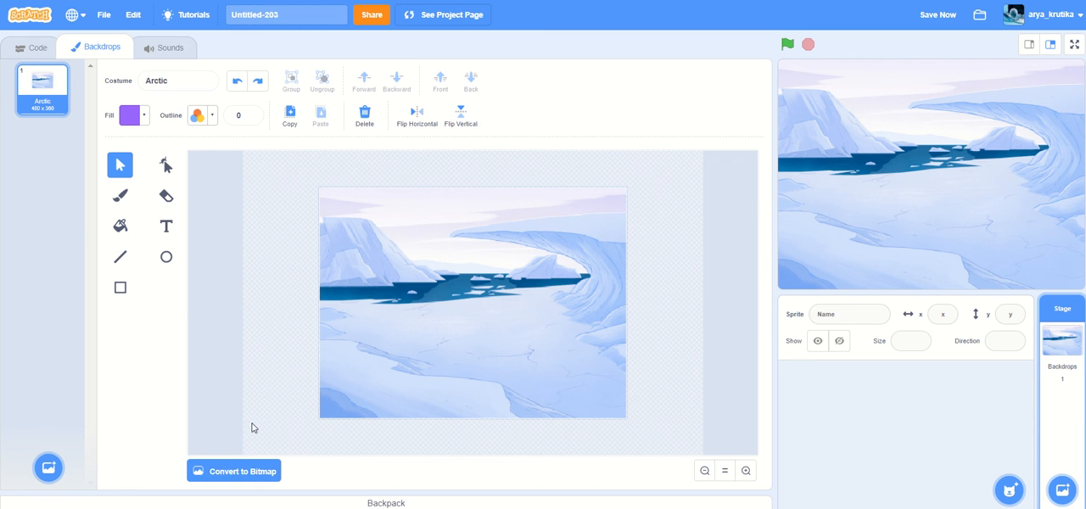
Convert the Arctic backdrop to bitmap and fill three spots on the snowy ground with purple
left_click(254, 472)
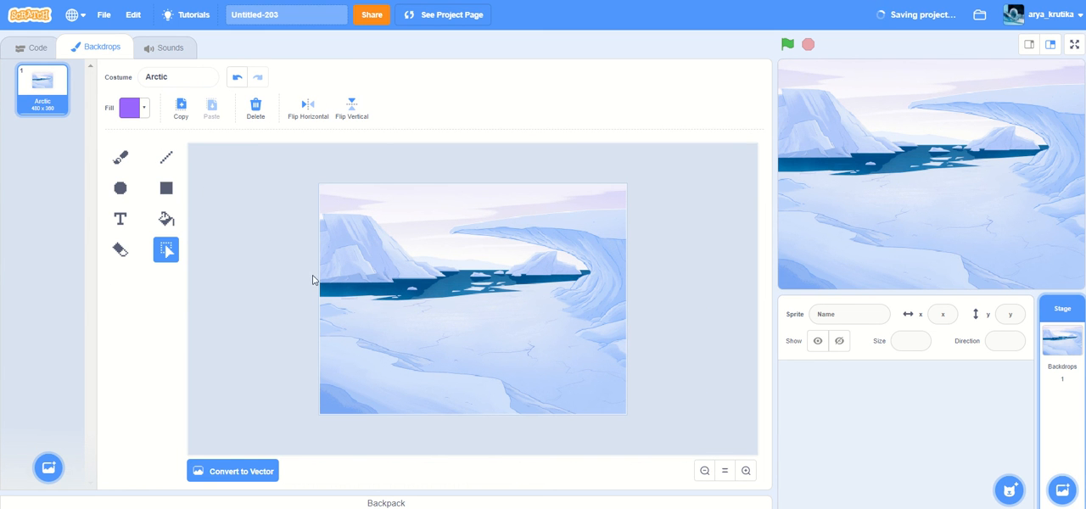
left_click(166, 217)
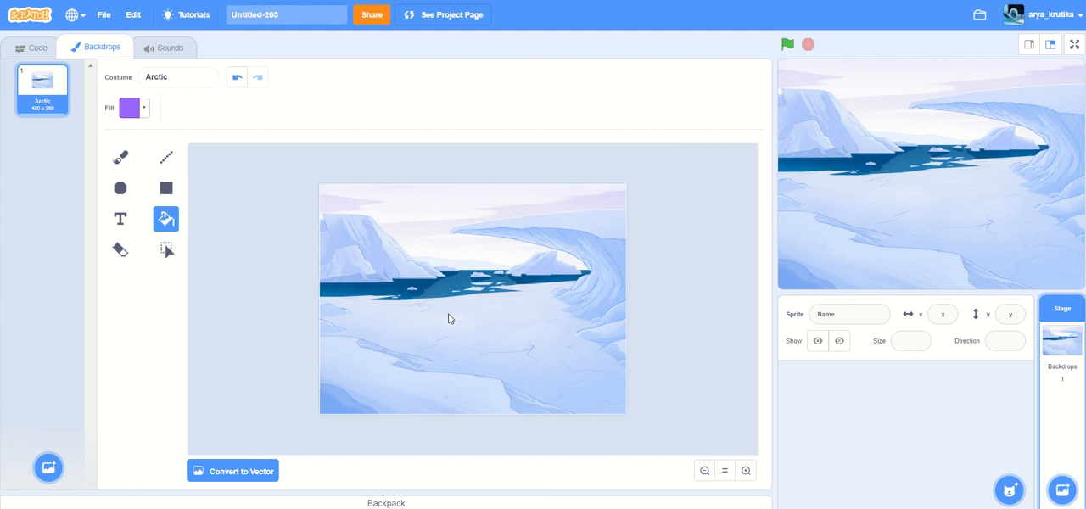
left_click(487, 339)
left_click(505, 343)
left_click(526, 322)
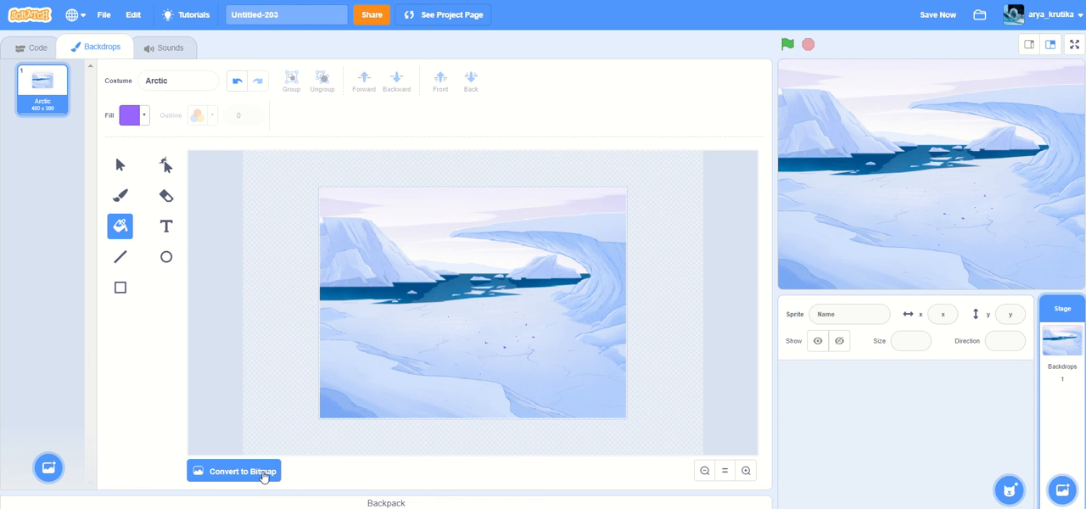
Switch the Arctic backdrop between vector and bitmap to compare the two modes, ending in bitmap
left_click(262, 474)
left_click(262, 475)
left_click(246, 475)
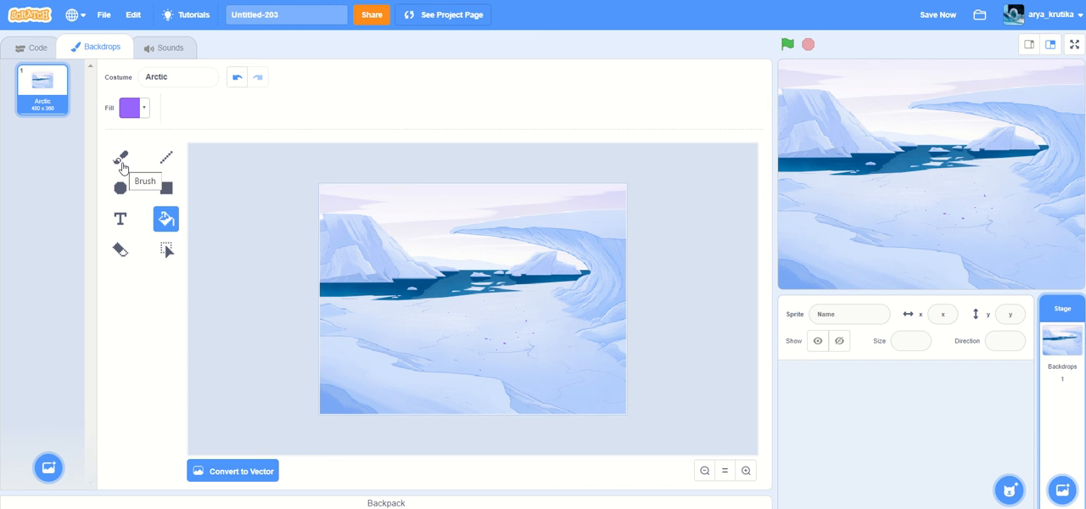
Draw a small purple loop and a wavy horizontal line in the Arctic sky with the brush at size 10
left_click(122, 165)
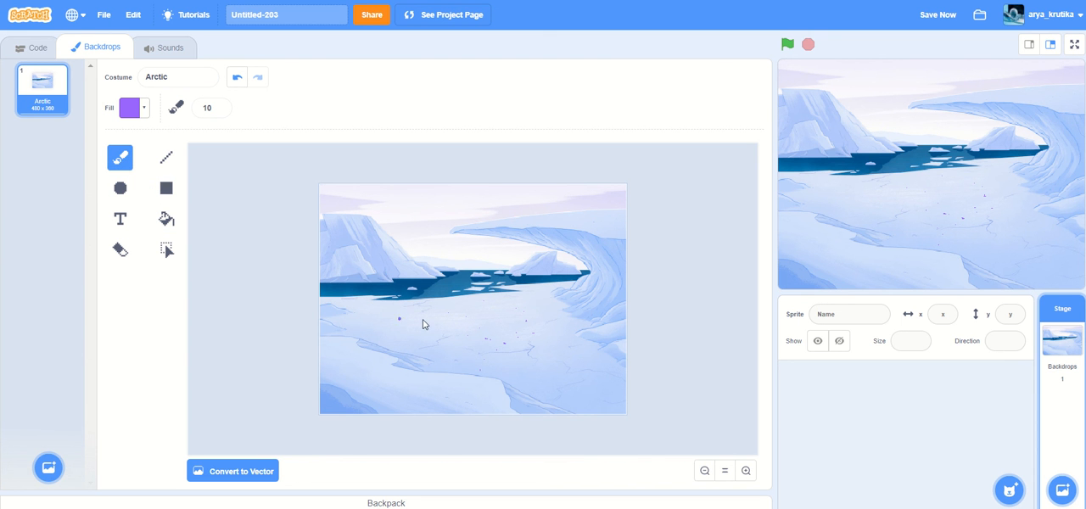
mouse_move(412, 216)
left_mouse_down()
mouse_move(413, 245)
mouse_move(435, 227)
mouse_move(414, 207)
mouse_move(409, 219)
left_mouse_up()
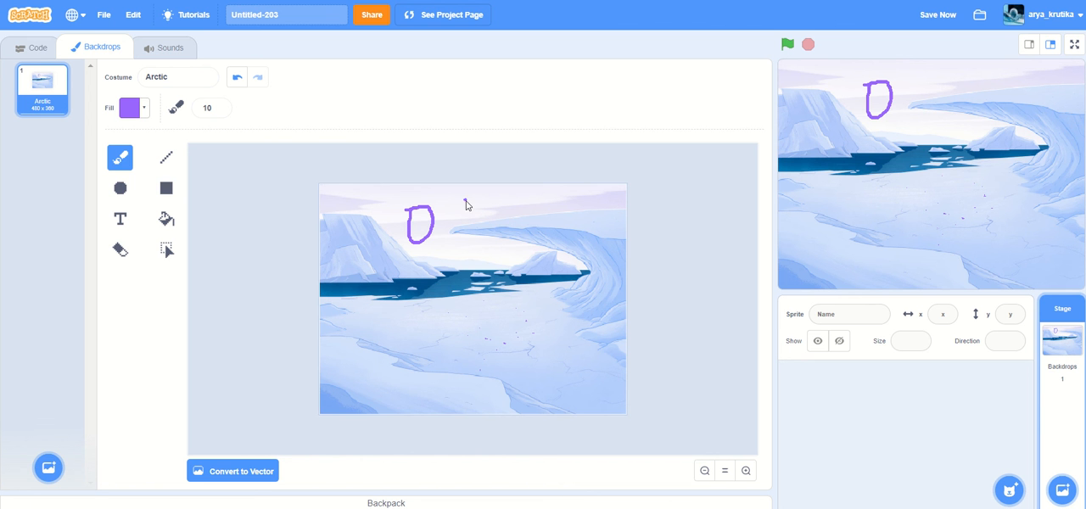
left_click_drag(466, 202, 580, 203)
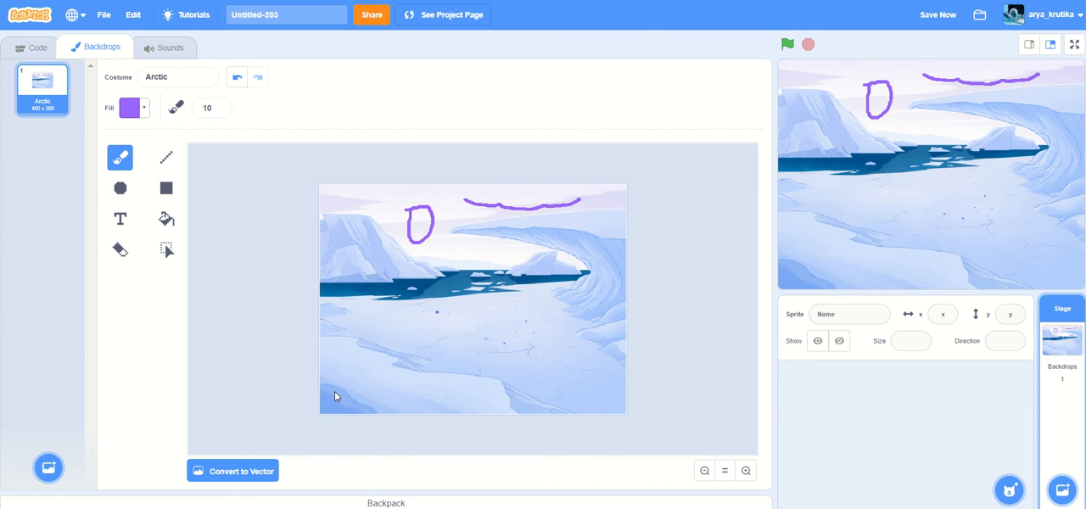
Convert the Arctic backdrop to vector, and open the backdrop library and return without choosing anything
left_click(225, 471)
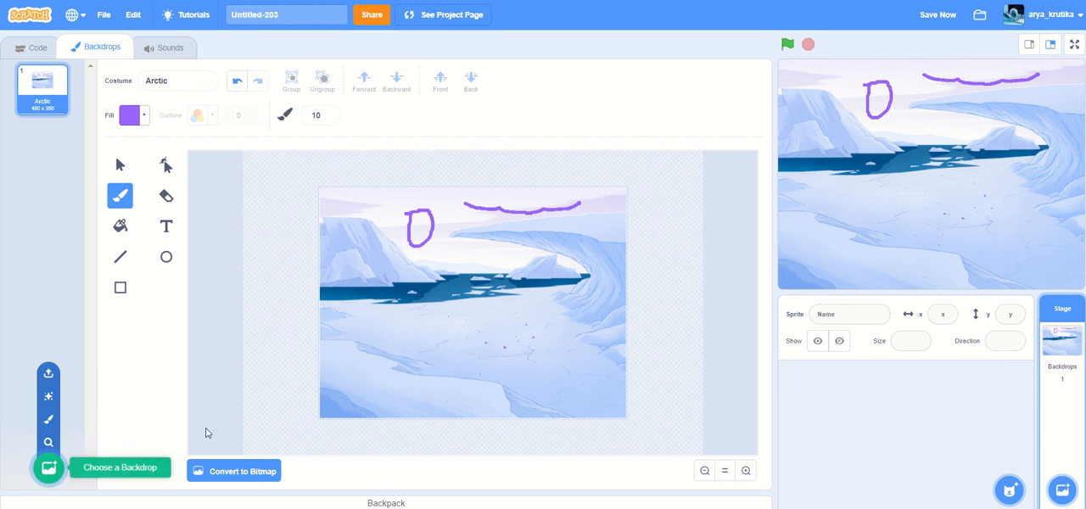
mouse_move(1007, 497)
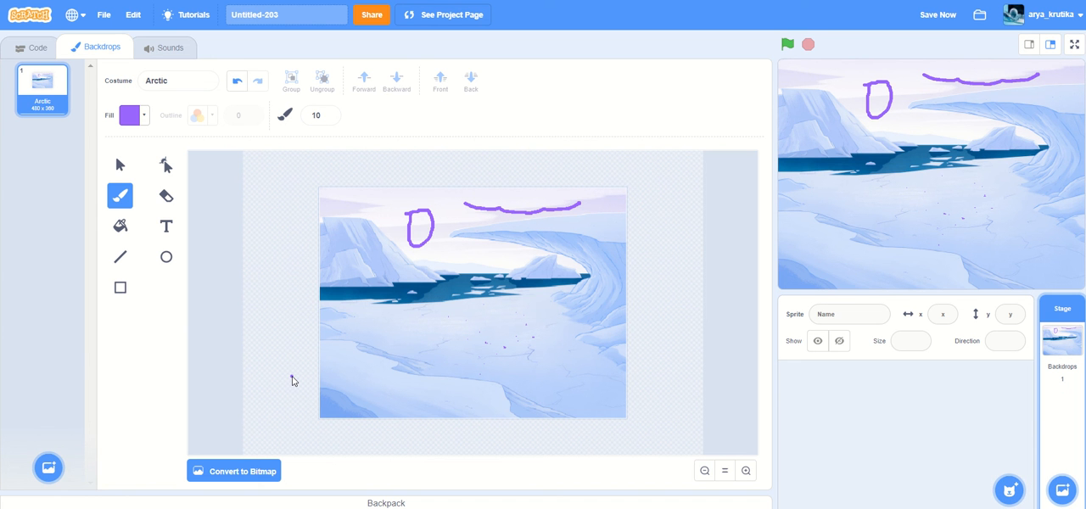
mouse_move(48, 466)
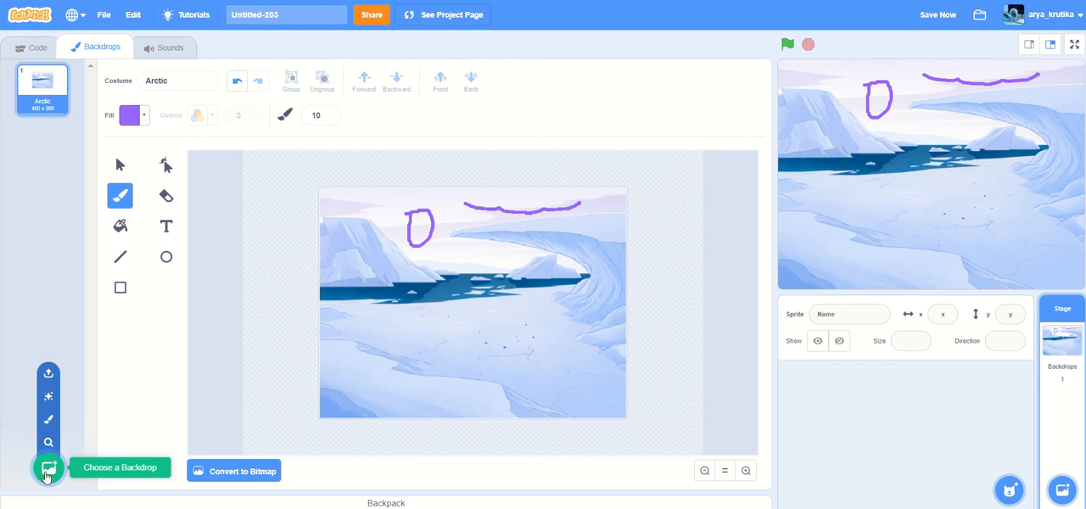
left_click(47, 473)
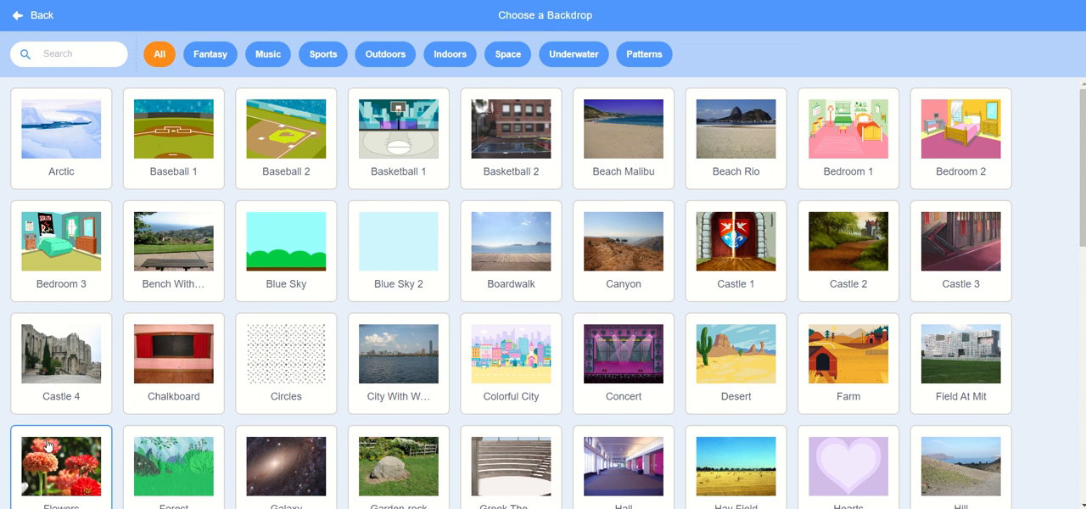
left_click(40, 19)
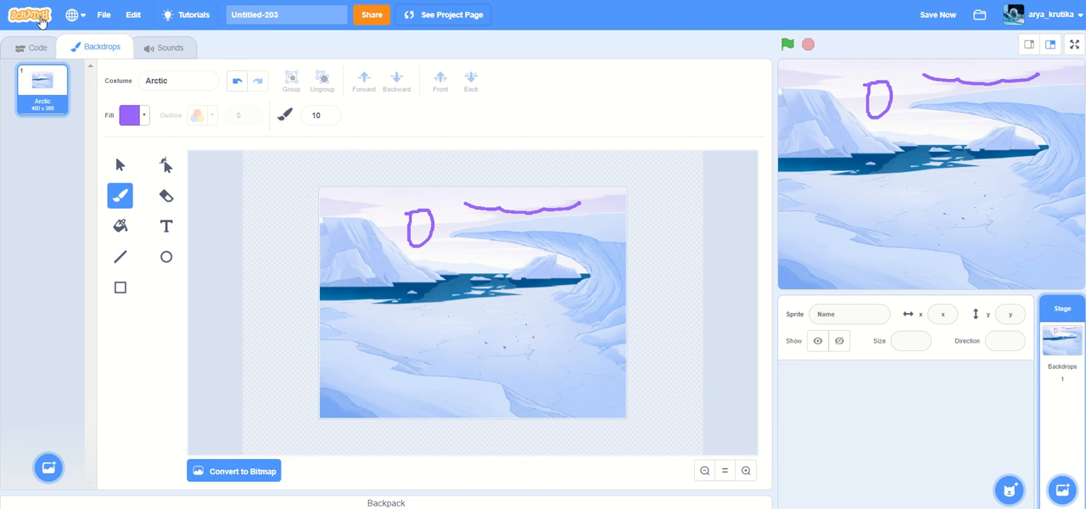
mouse_move(50, 463)
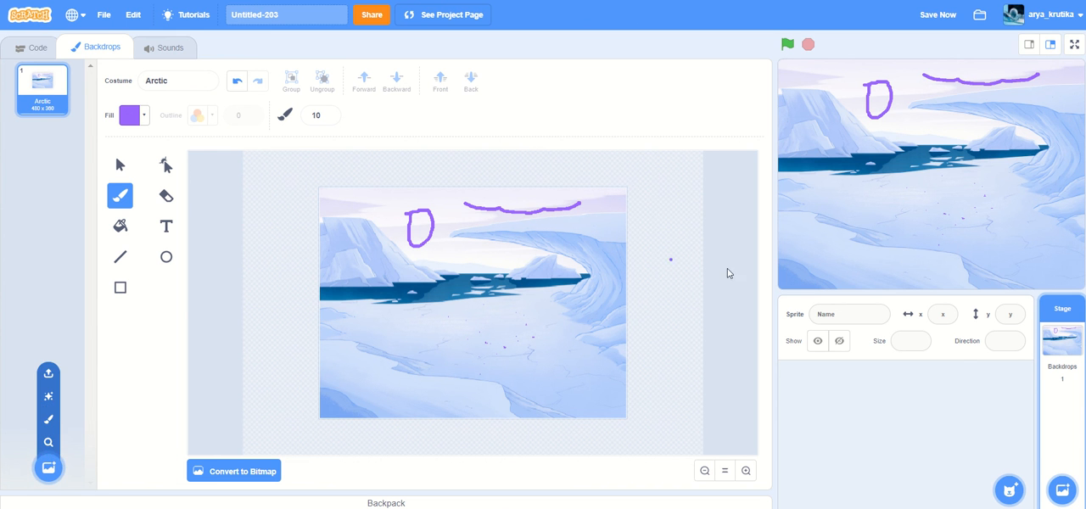
mouse_move(1062, 490)
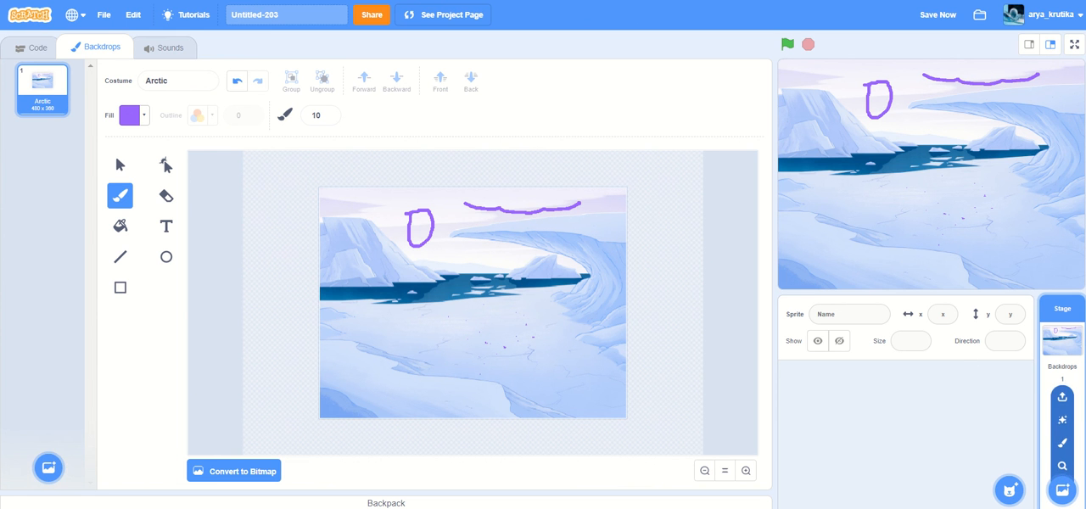
Undo the purple loop and the wavy line drawn in the Arctic sky
key("ctrl+z")
key("ctrl+z")
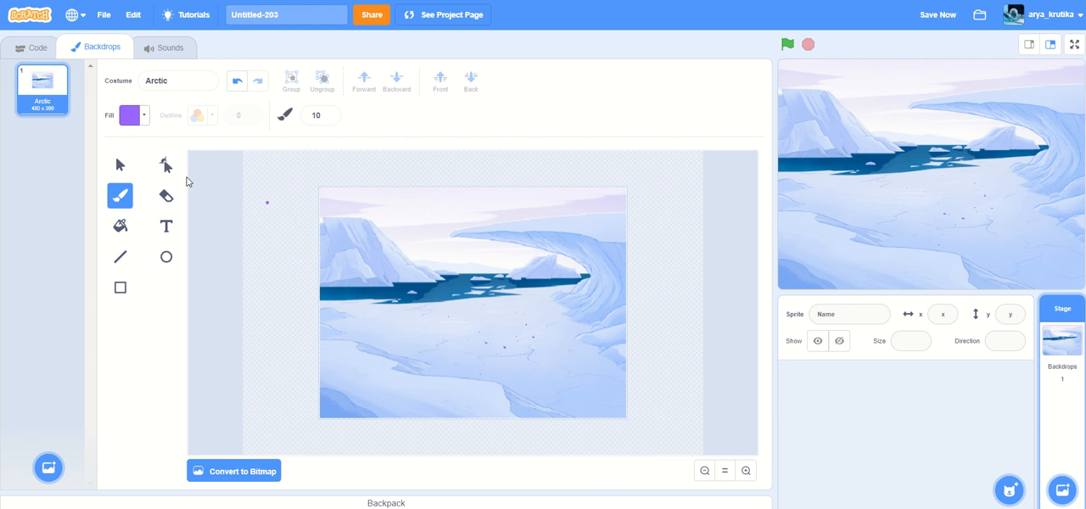
Select the Arctic image, enlarge it from its lower-right corner and shrink it back to the canvas size
left_click(120, 166)
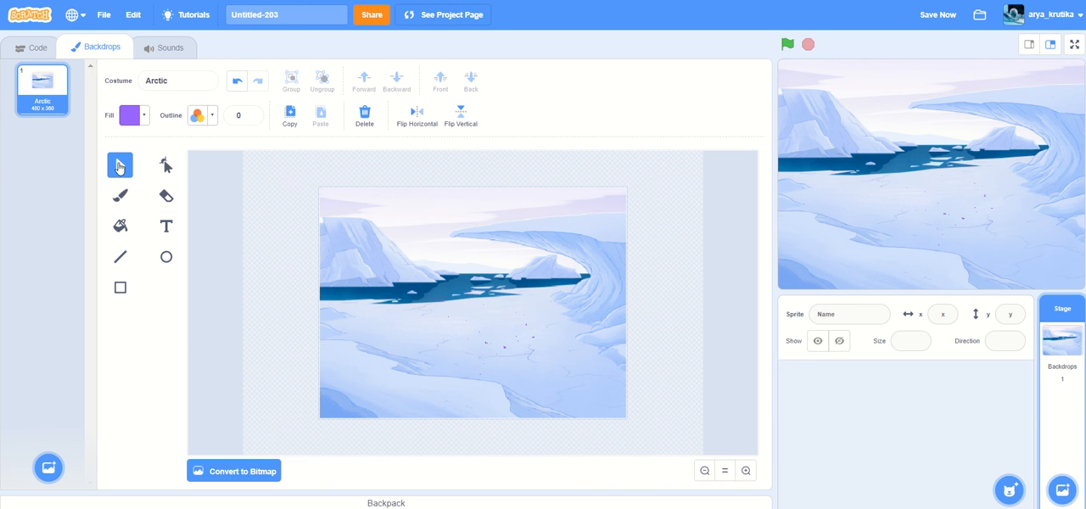
left_click(428, 264)
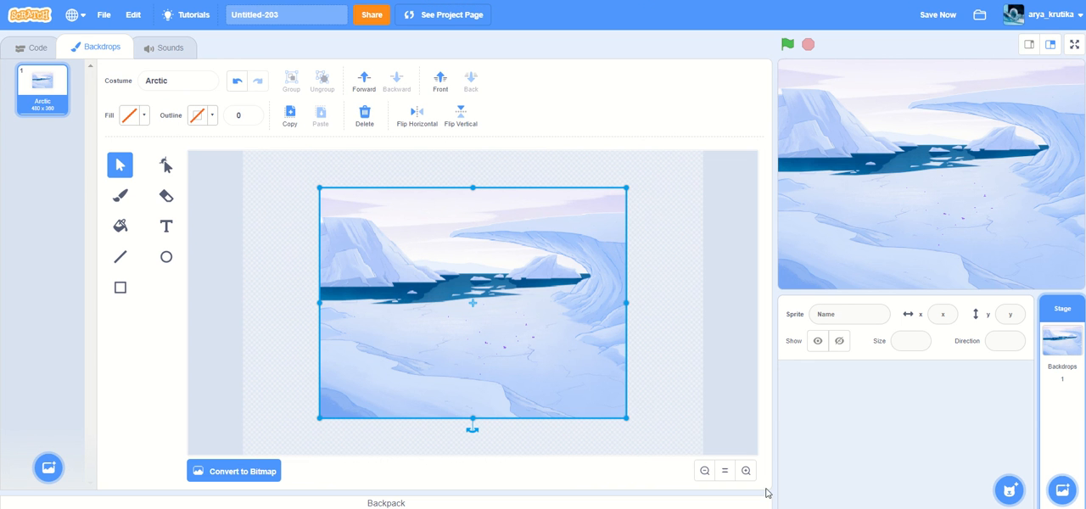
left_click_drag(625, 417, 701, 472)
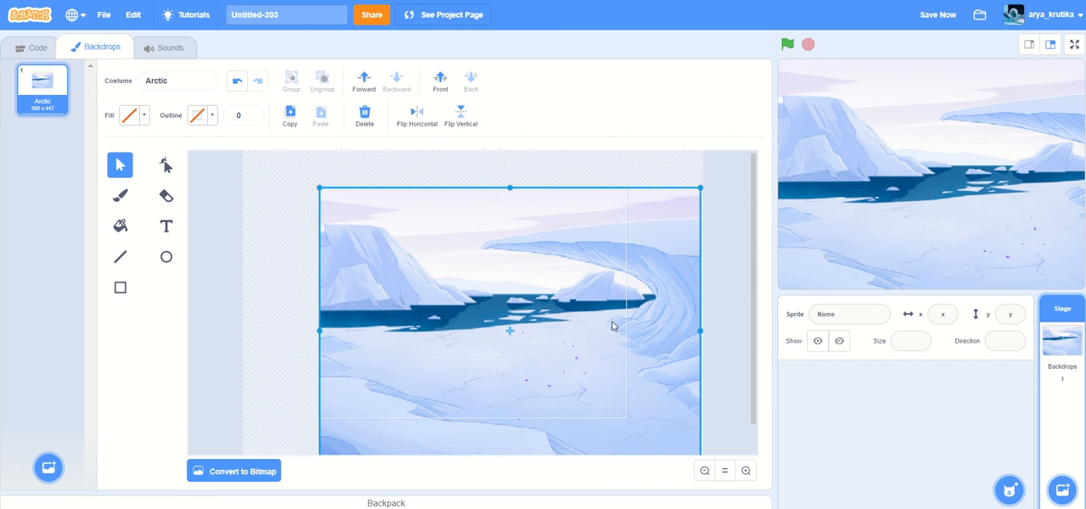
scroll(673, 293, "down", 1)
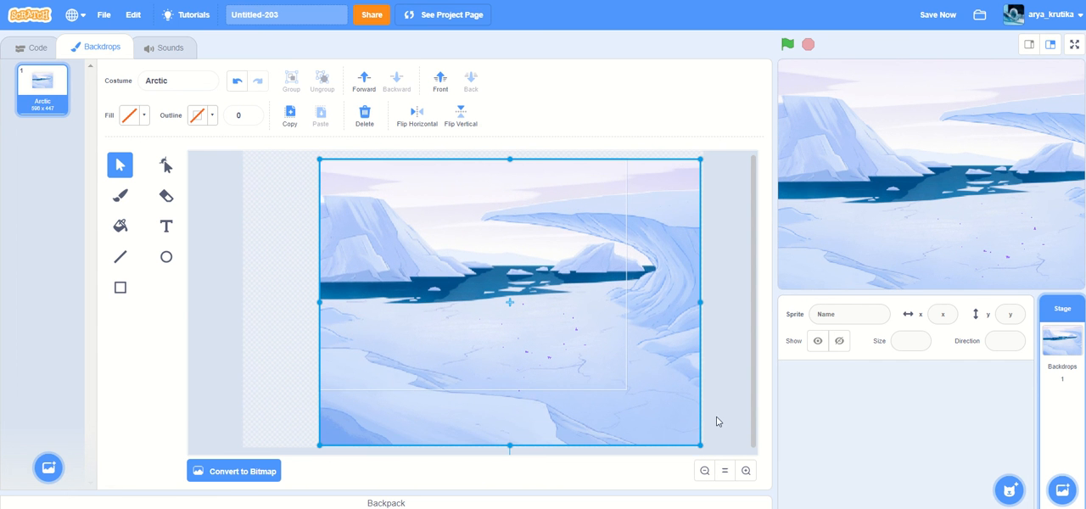
left_click_drag(700, 445, 625, 390)
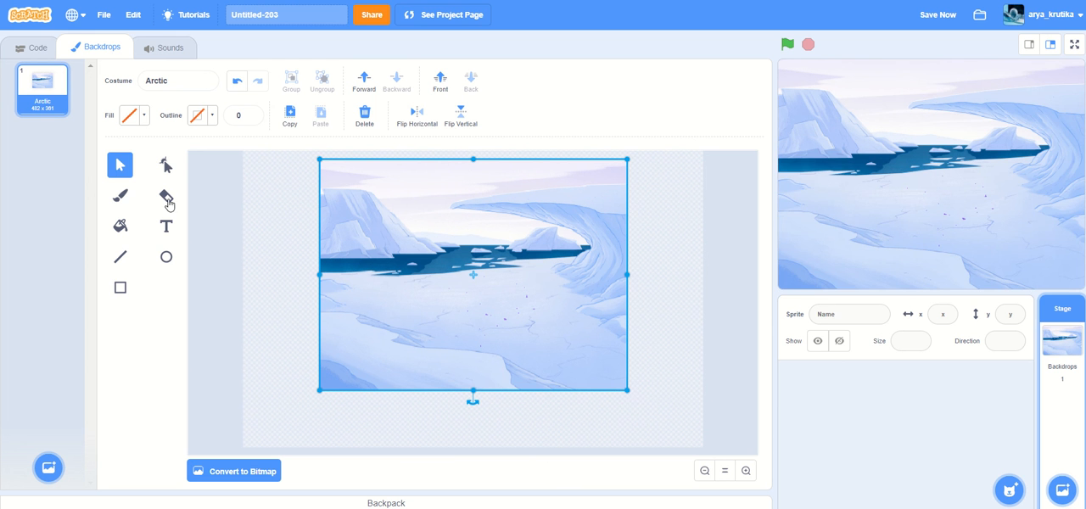
Try to reshape the lower-right corner of the Arctic image with the Reshape tool
left_click(166, 165)
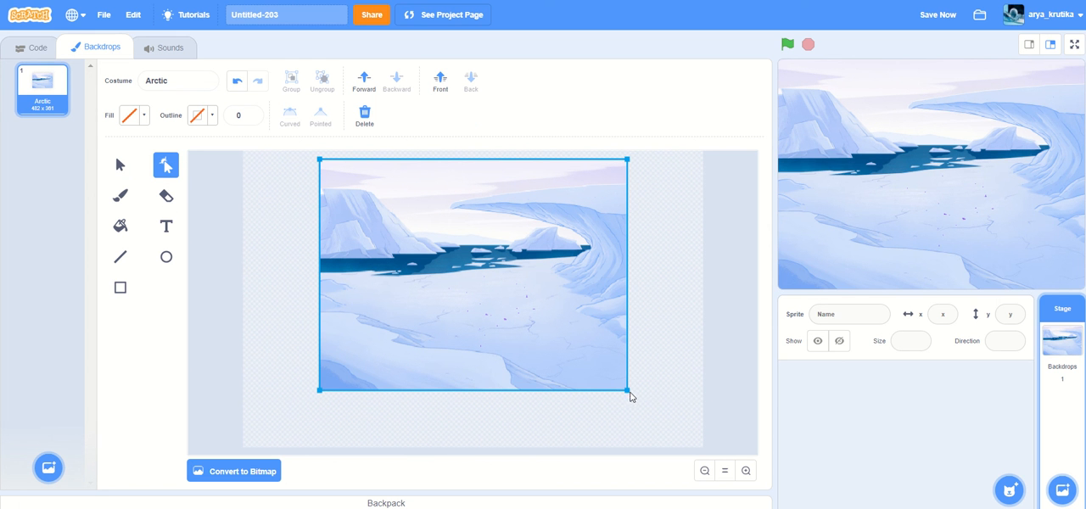
left_click(630, 396)
left_click(620, 391)
left_click(627, 396)
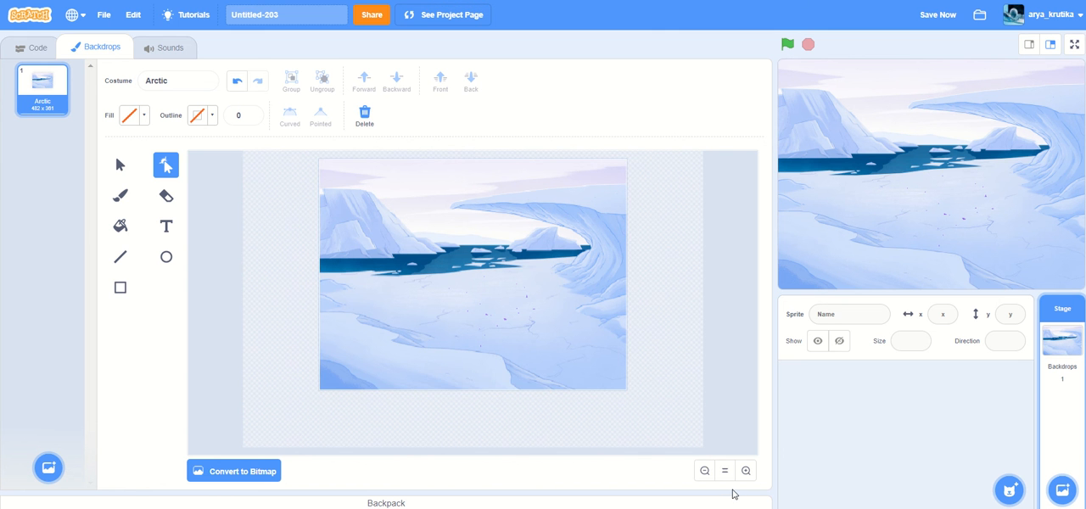
Examine the Arctic backdrop at several enlarged and reduced zoom levels and return to the default view
left_click(746, 471)
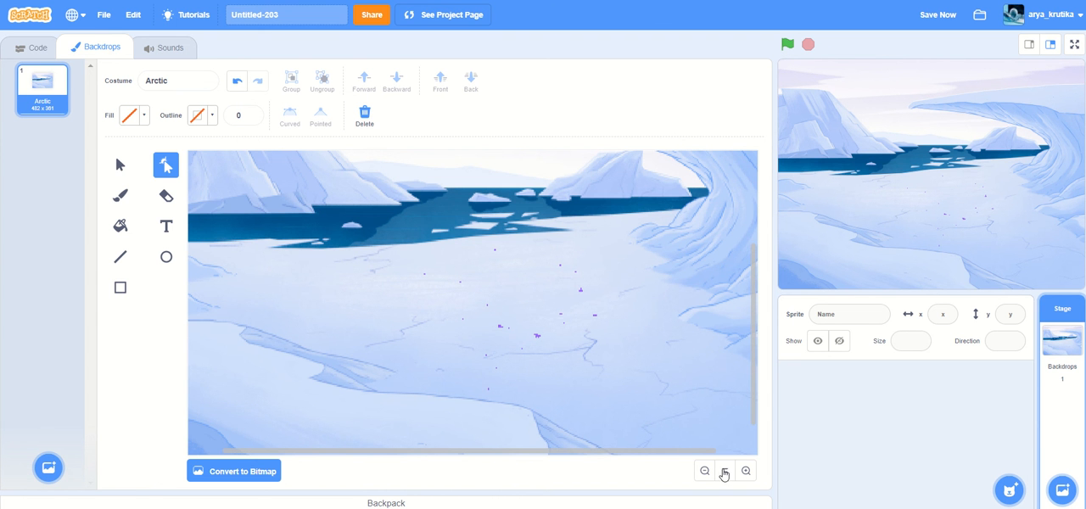
left_click(725, 471)
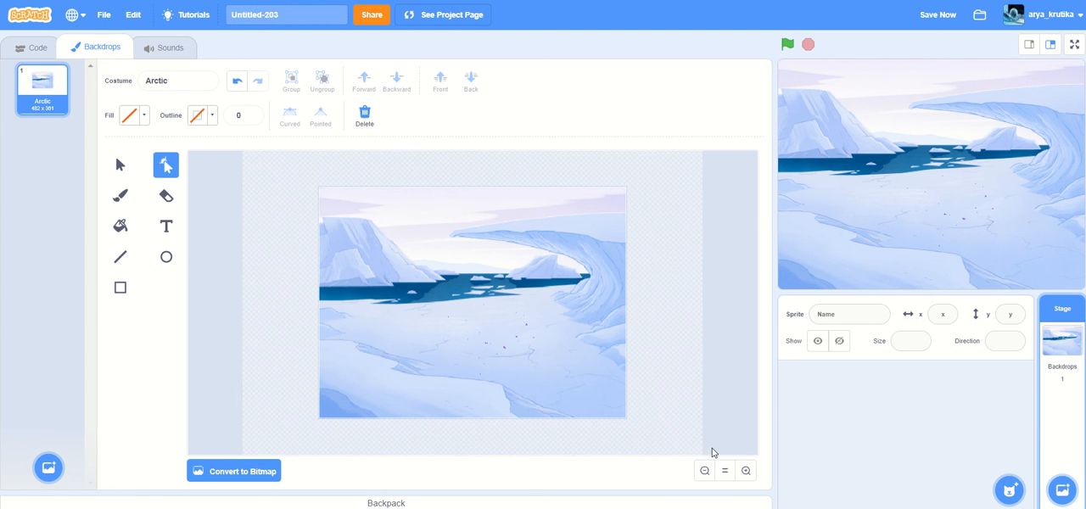
left_click(705, 471)
left_click(706, 471)
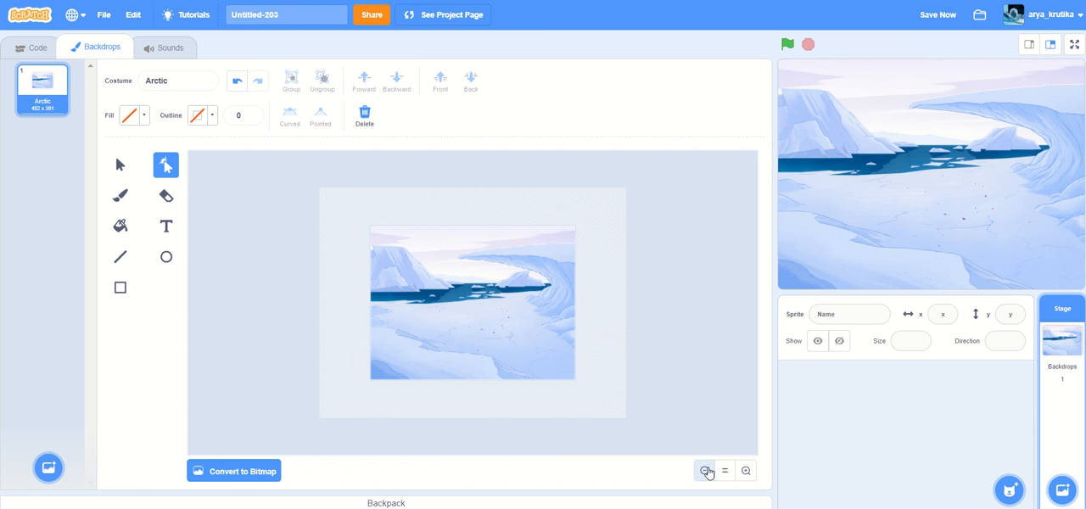
left_click(706, 471)
left_click(746, 471)
left_click(746, 471)
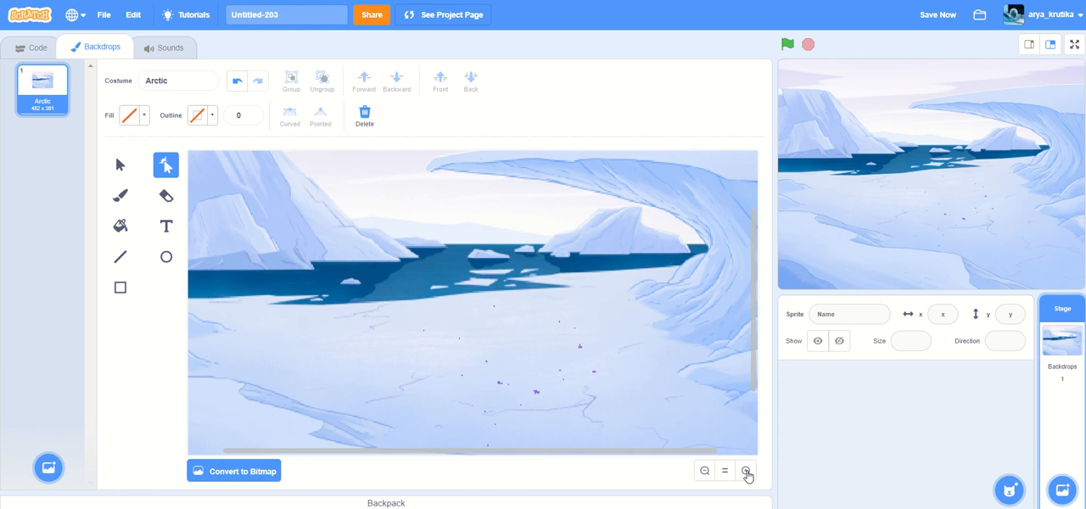
left_click(746, 471)
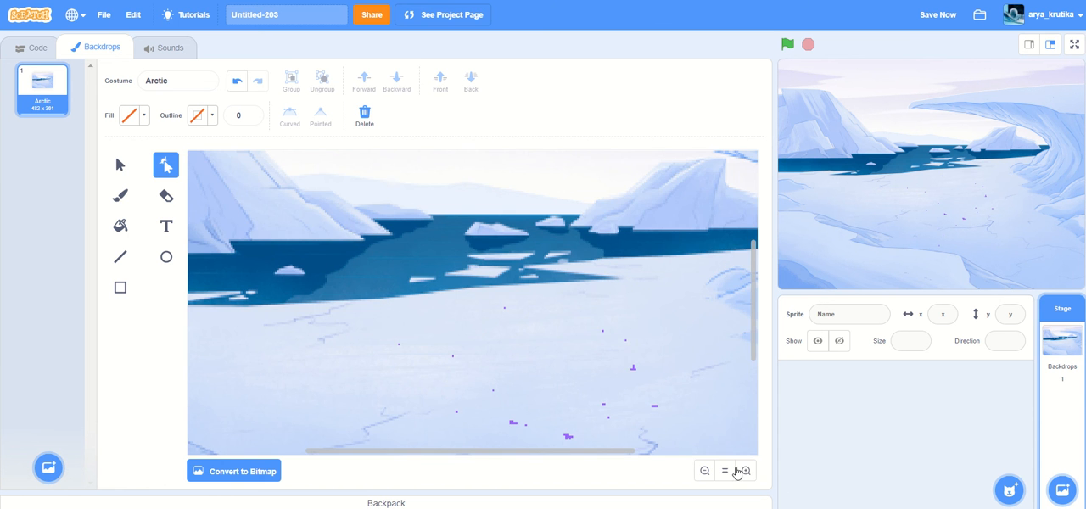
left_click(742, 471)
left_click(725, 471)
left_click(725, 471)
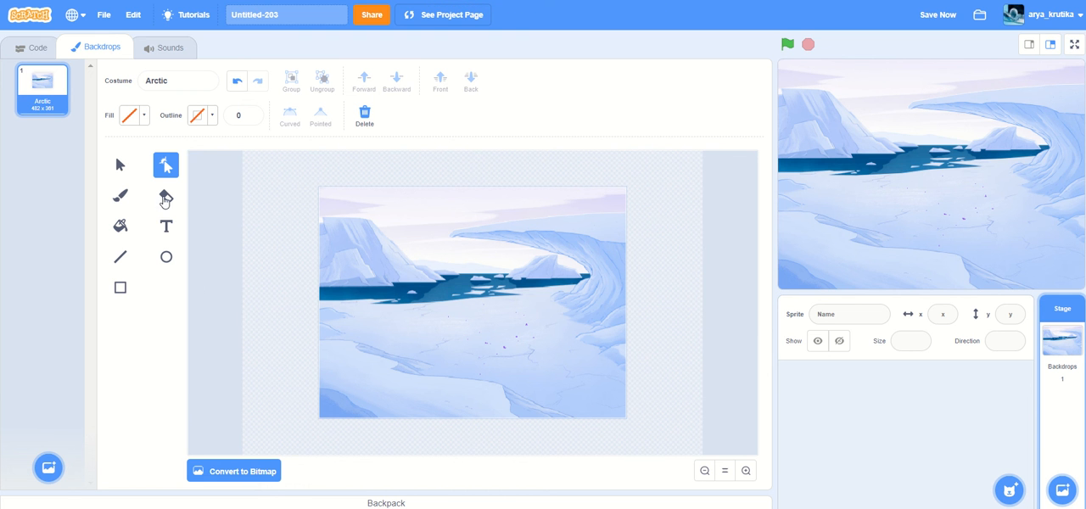
Try to erase across the icebergs and sky of the vector Arctic image with the Eraser at size 40
left_click(166, 198)
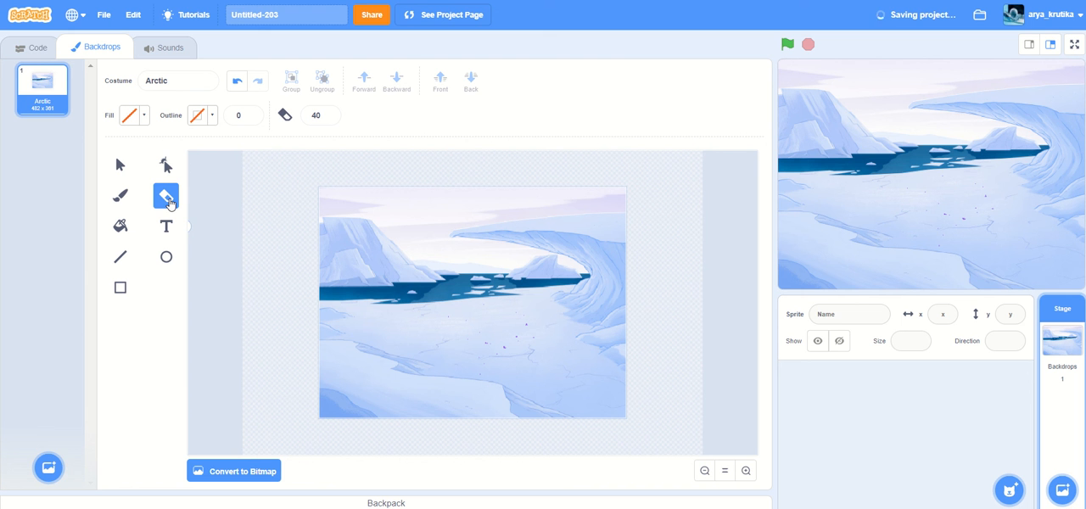
mouse_move(359, 240)
left_mouse_down()
mouse_move(394, 290)
mouse_move(504, 368)
mouse_move(504, 258)
mouse_move(488, 224)
left_mouse_up()
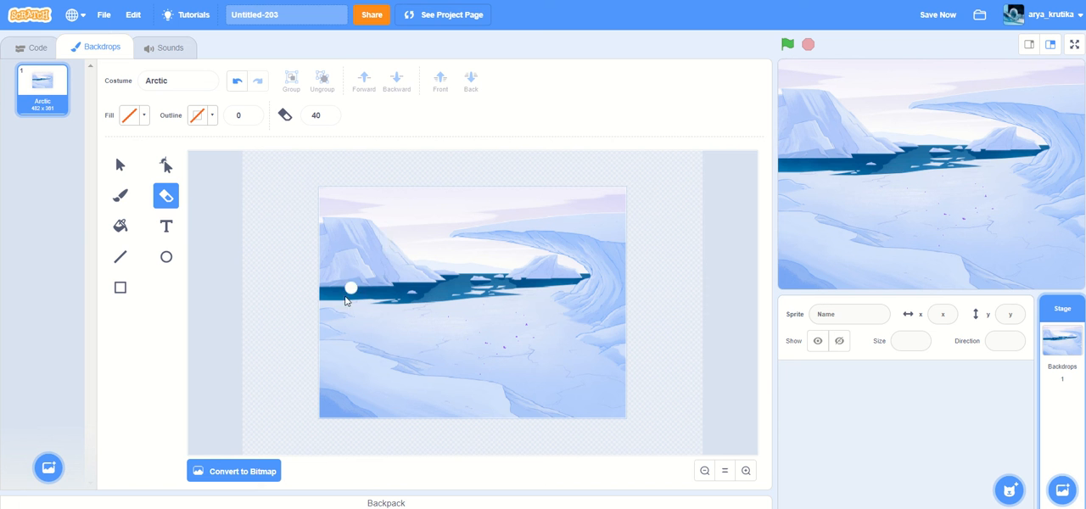
mouse_move(376, 228)
left_mouse_down()
mouse_move(395, 347)
mouse_move(466, 203)
mouse_move(504, 356)
mouse_move(555, 429)
mouse_move(599, 223)
left_mouse_up()
Convert the Arctic backdrop to bitmap, and try erasing a wide diagonal band from its lower-left corner before undoing the erasure
left_click(259, 471)
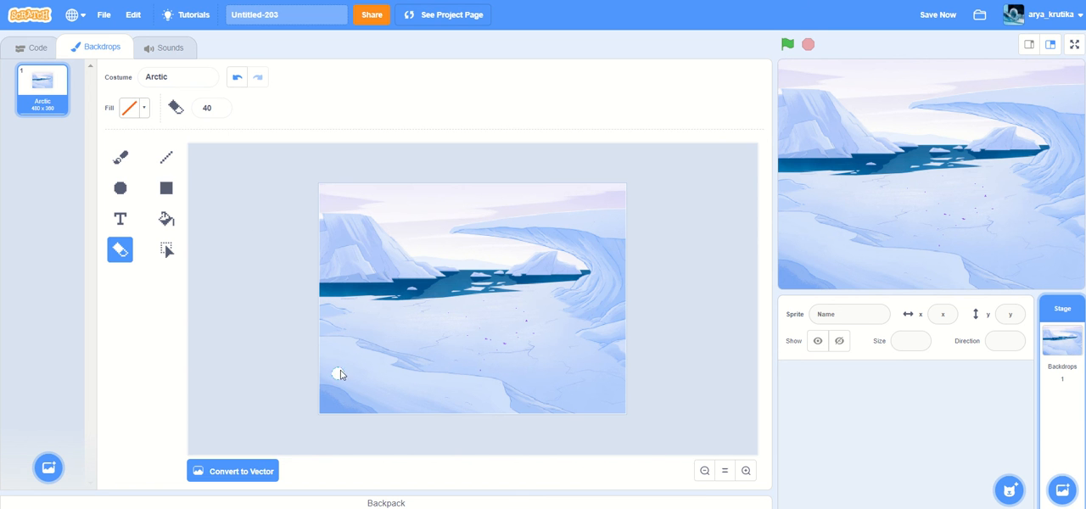
mouse_move(322, 410)
left_mouse_down()
mouse_move(448, 308)
mouse_move(441, 356)
mouse_move(399, 406)
left_mouse_up()
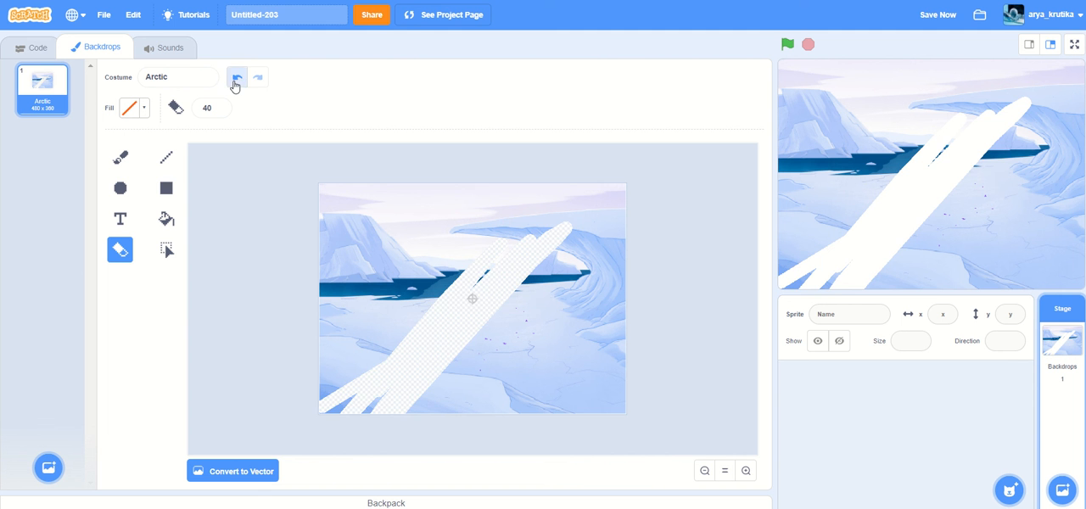
left_click(237, 77)
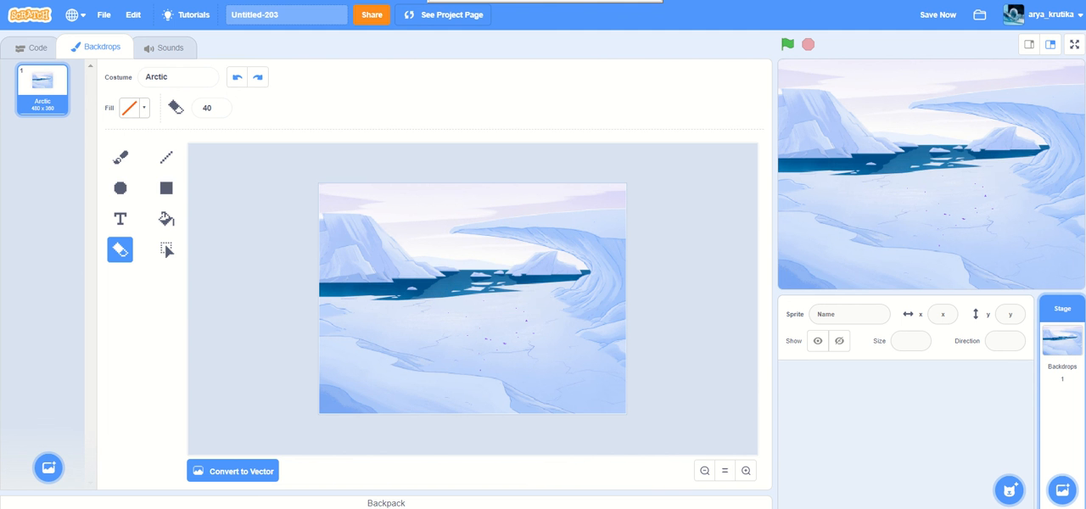